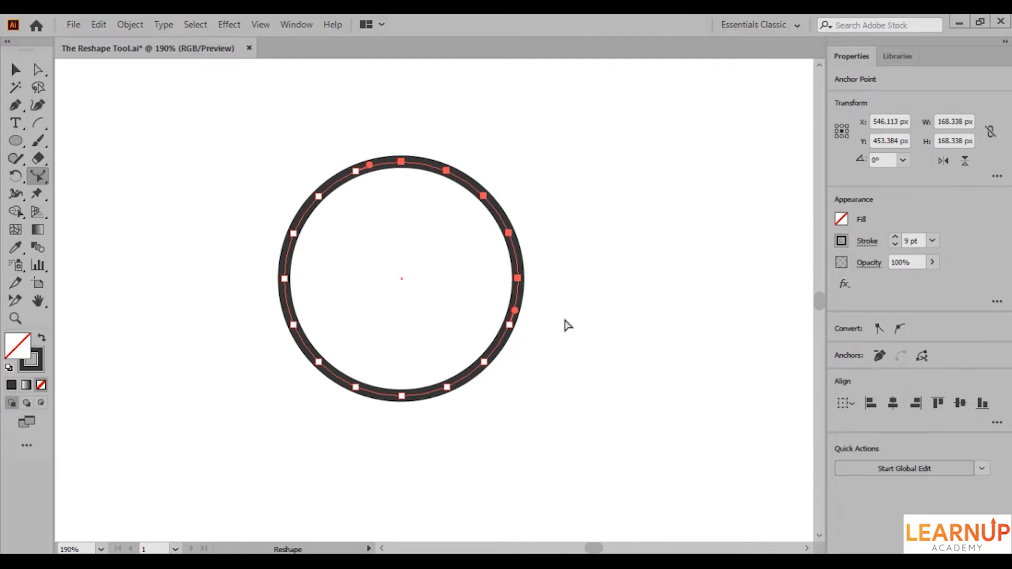
- Reshape the circle by pulling its upper-left group of anchor points outward, and its upper-right group likewise, with the Reshape tool
left_click_drag(391, 141, 467, 186)
left_click_drag(575, 218, 605, 244)
key("ctrl")
left_click_drag(239, 177, 338, 290)
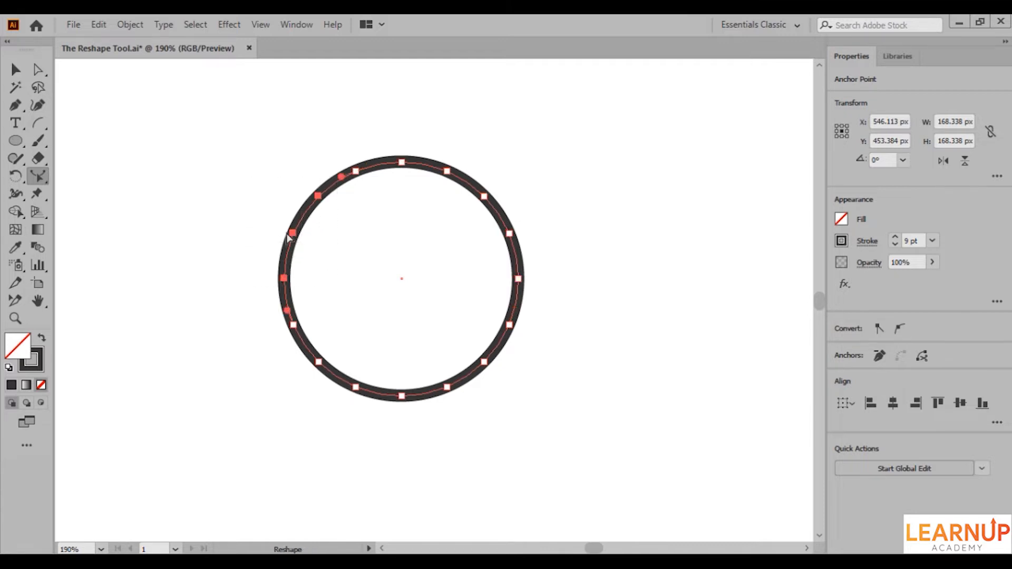
left_click_drag(293, 234, 241, 179)
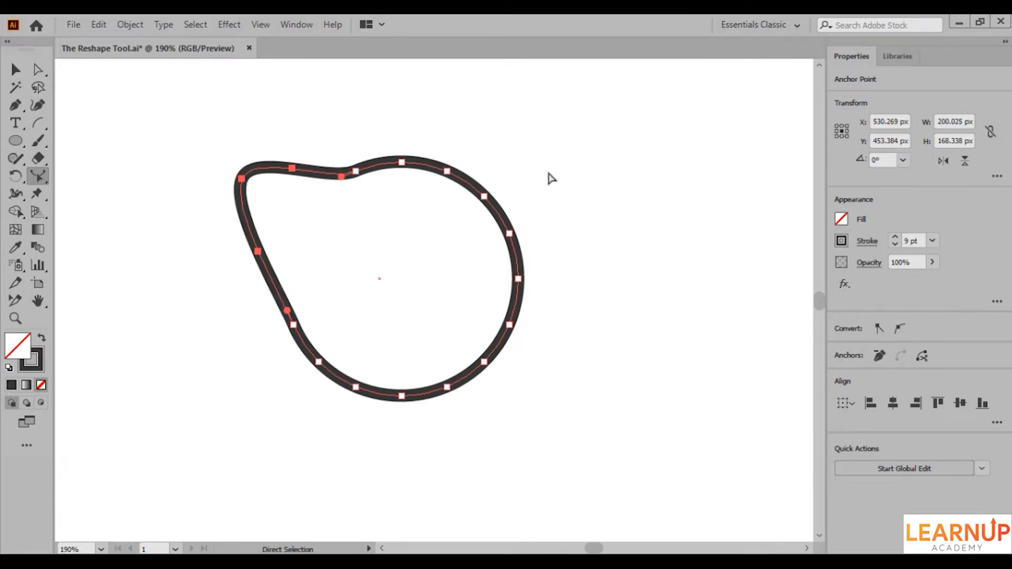
left_click_drag(560, 165, 466, 295)
left_click_drag(509, 247, 559, 172)
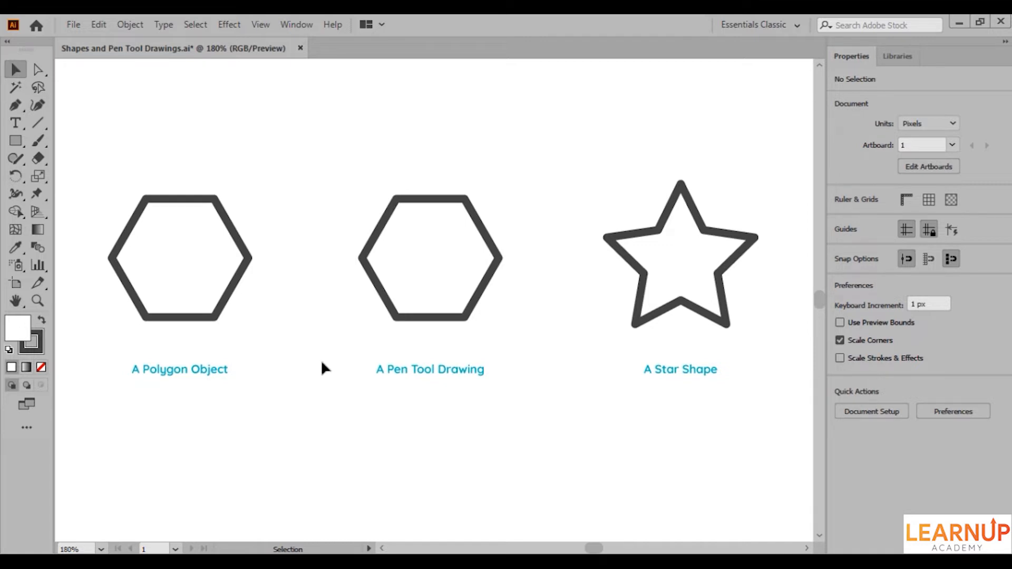
- Compare the object type and extra transform options of the polygon hexagon, the pen-drawn hexagon and the star
left_click(208, 279)
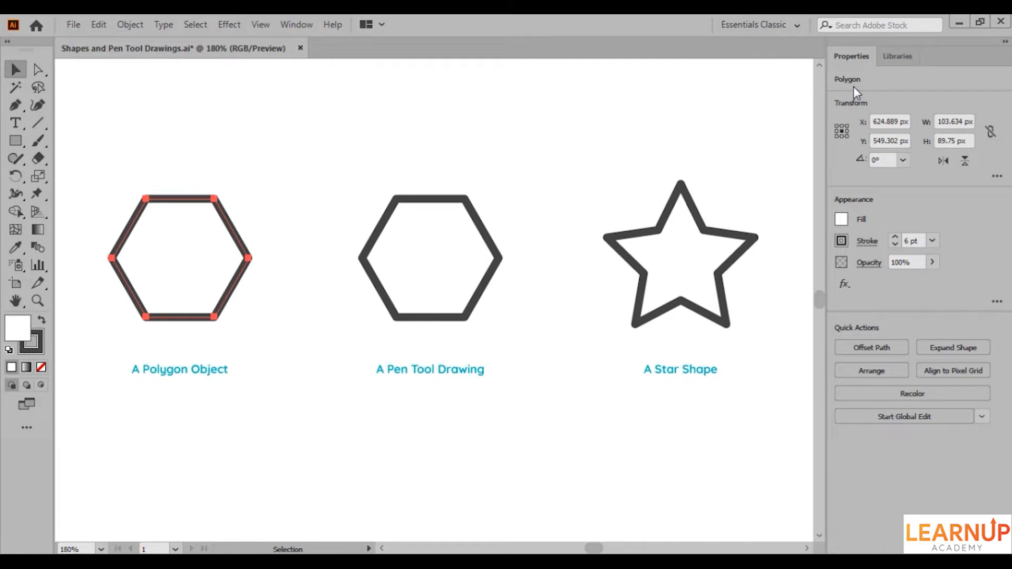
left_click(999, 177)
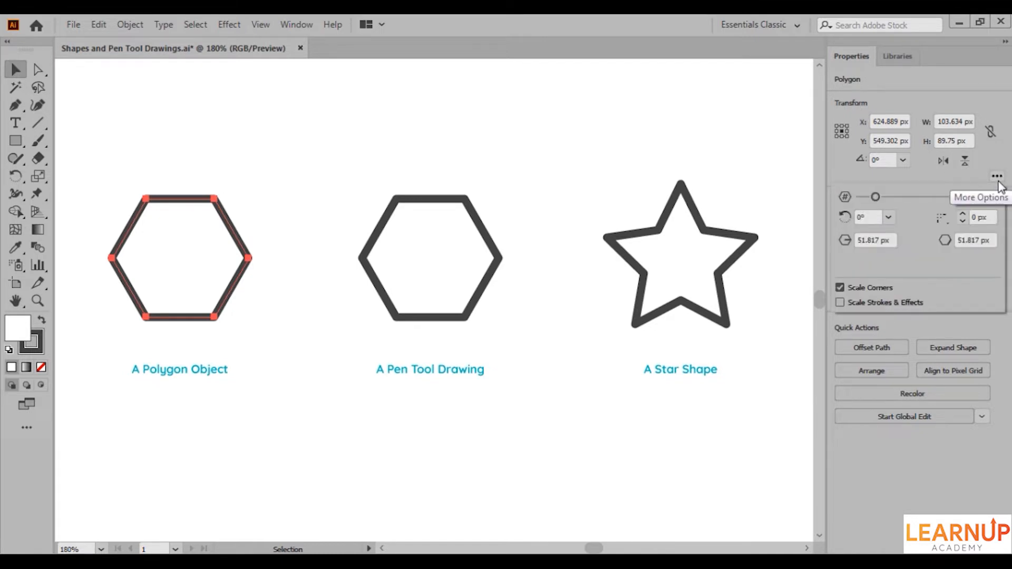
mouse_move(875, 196)
left_mouse_down()
mouse_move(887, 197)
mouse_move(876, 197)
left_mouse_up()
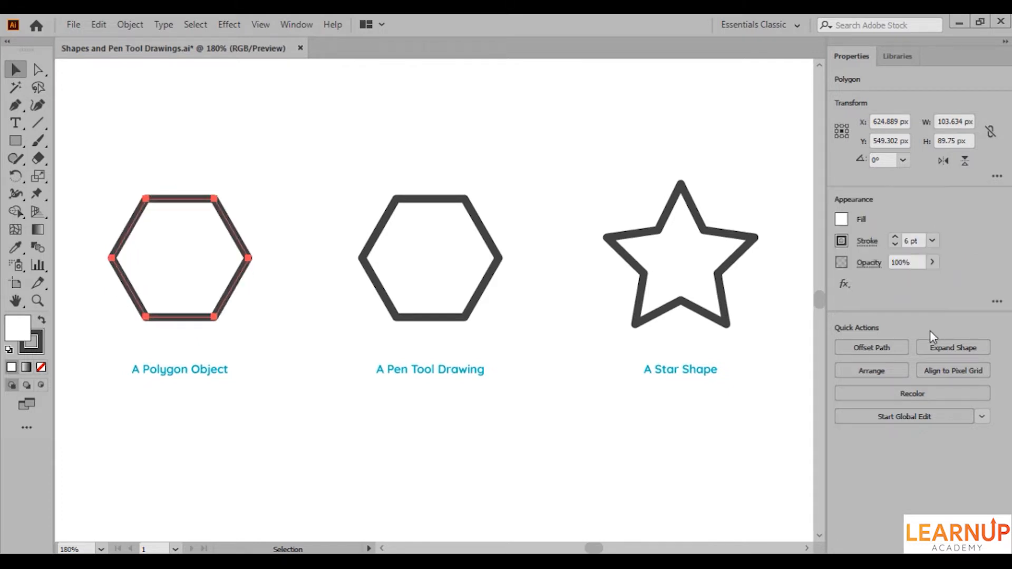
left_click(455, 315)
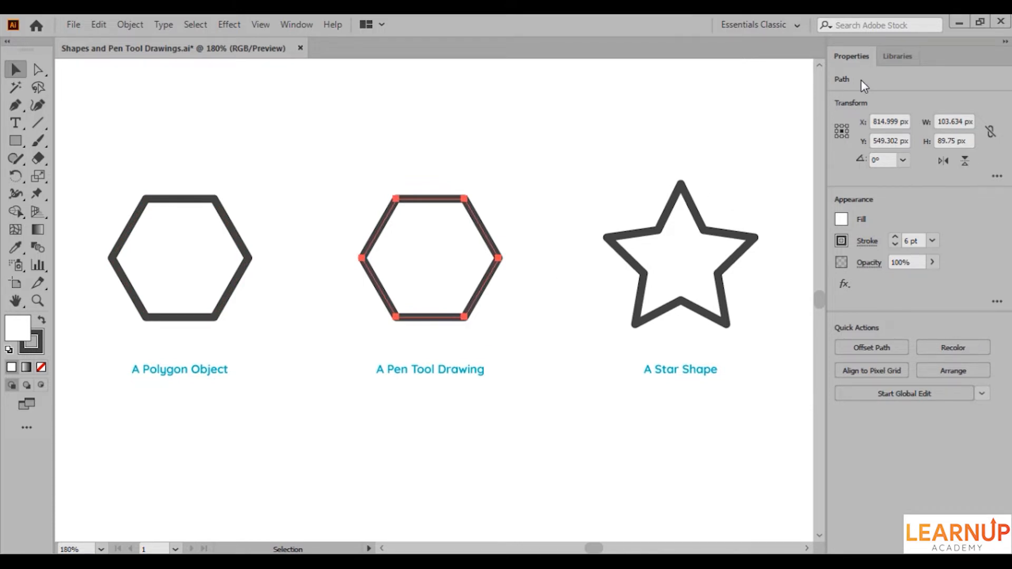
left_click(997, 176)
left_click(215, 273)
left_click(216, 274)
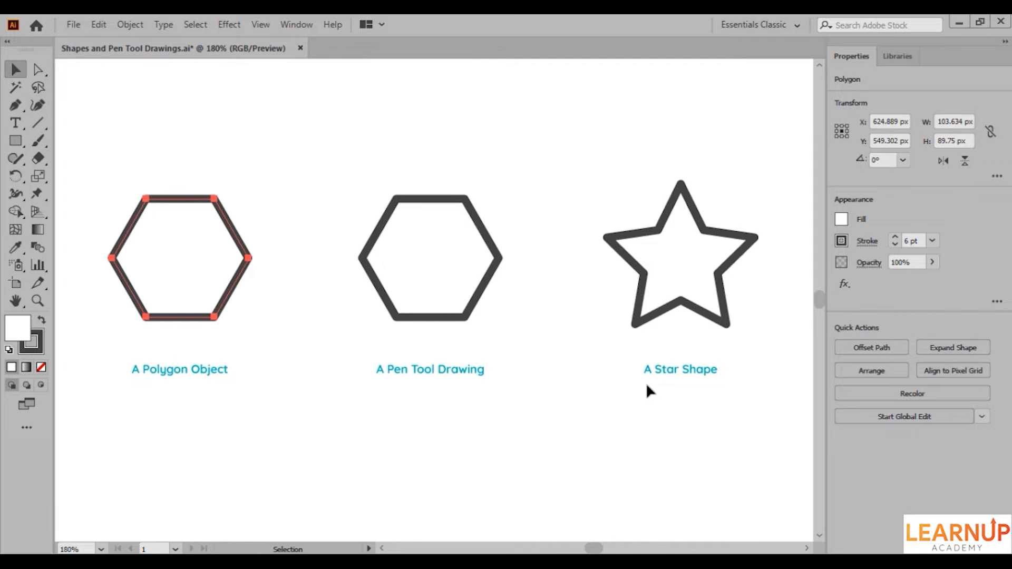
left_click(690, 290)
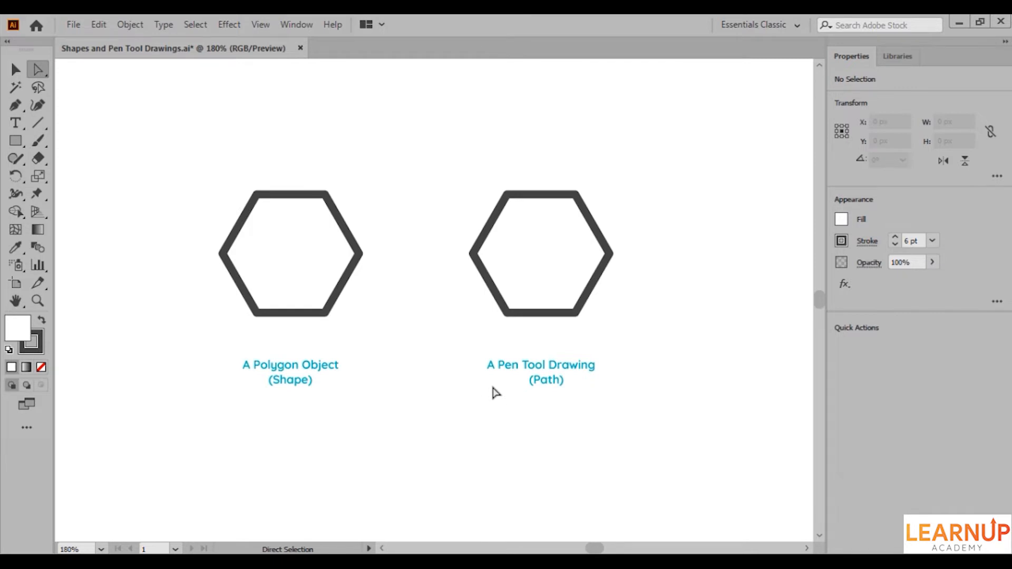
- Convert the pen-drawn hexagon path to a live shape and move its lower-right anchor point to about X 870, Y 574 px
left_click(537, 273)
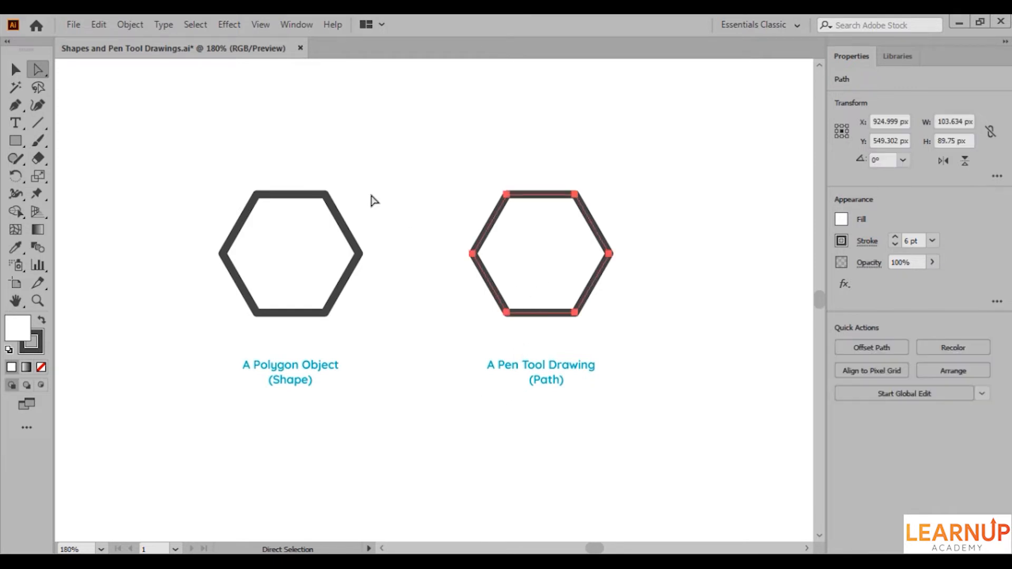
left_click(133, 24)
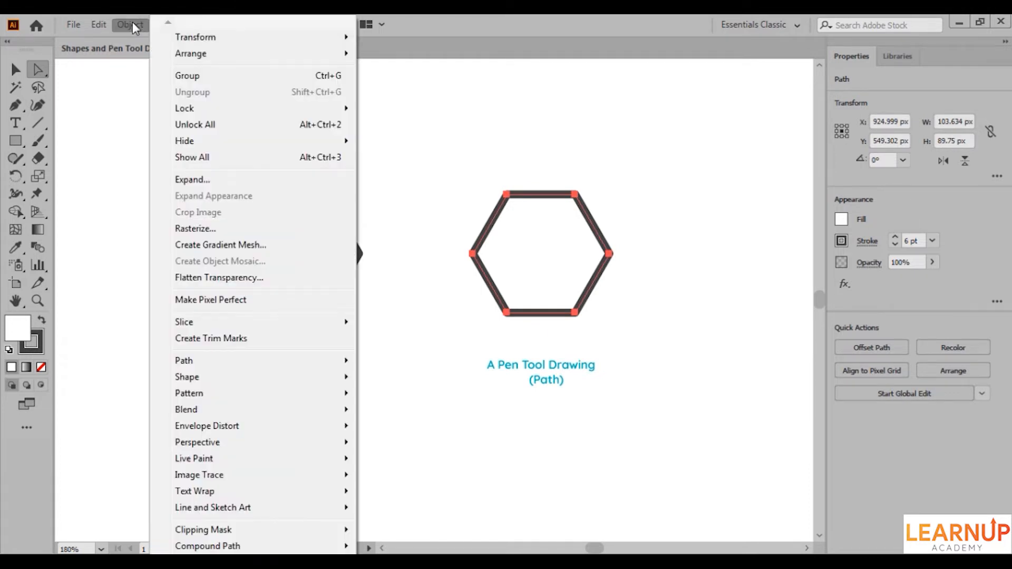
mouse_move(210, 378)
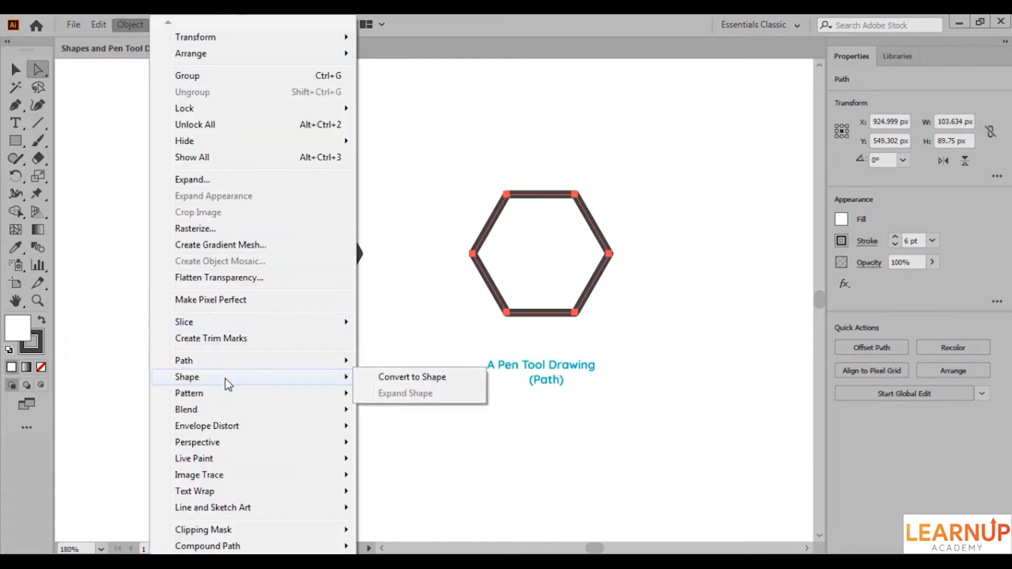
left_click(437, 378)
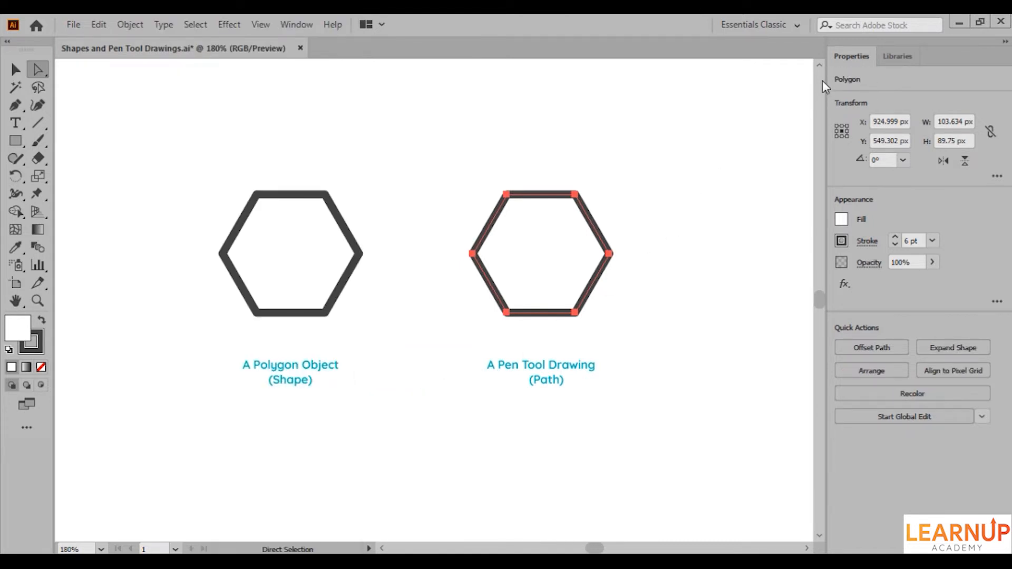
left_click(997, 176)
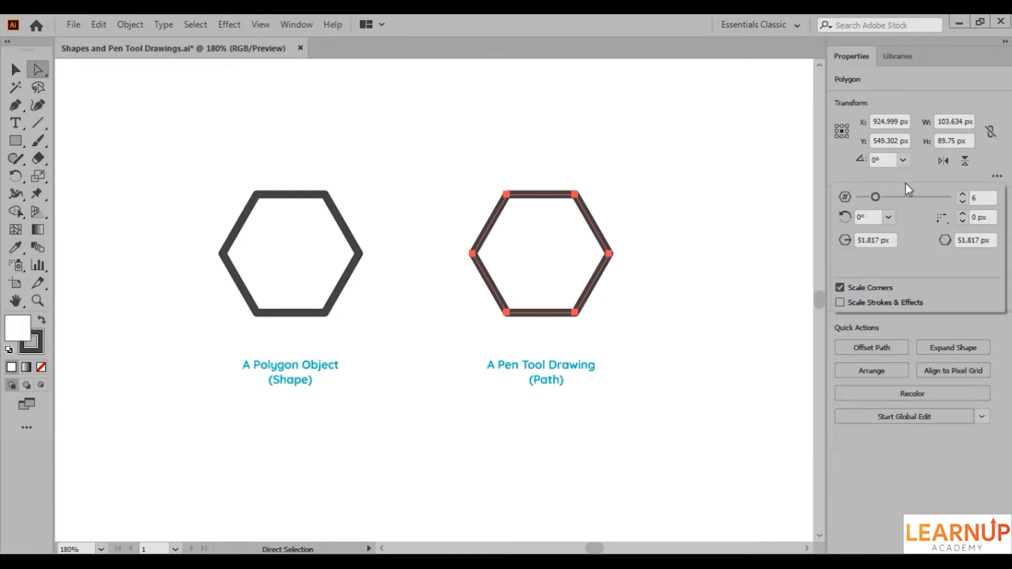
left_click(939, 324)
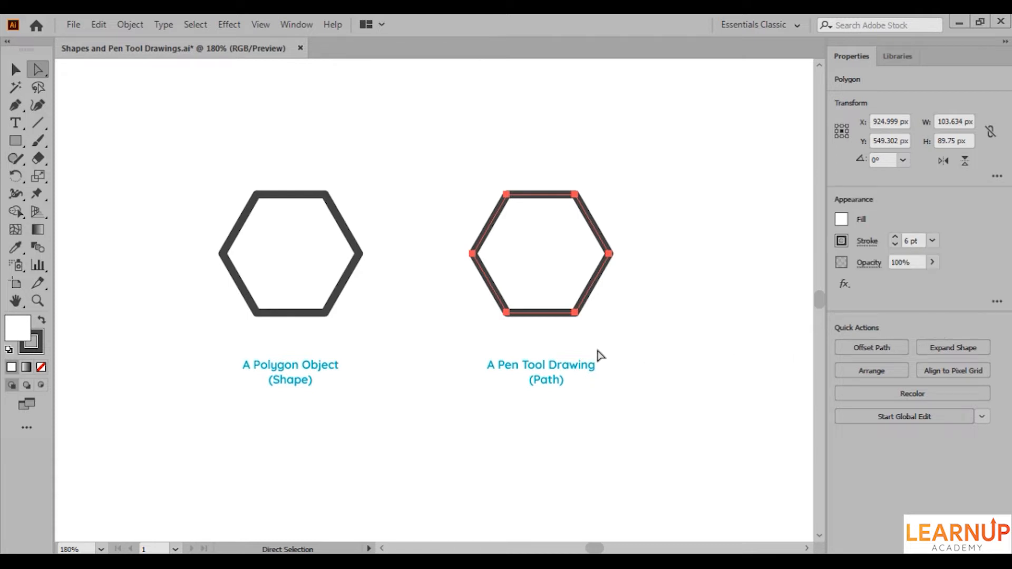
left_click_drag(575, 313, 468, 288)
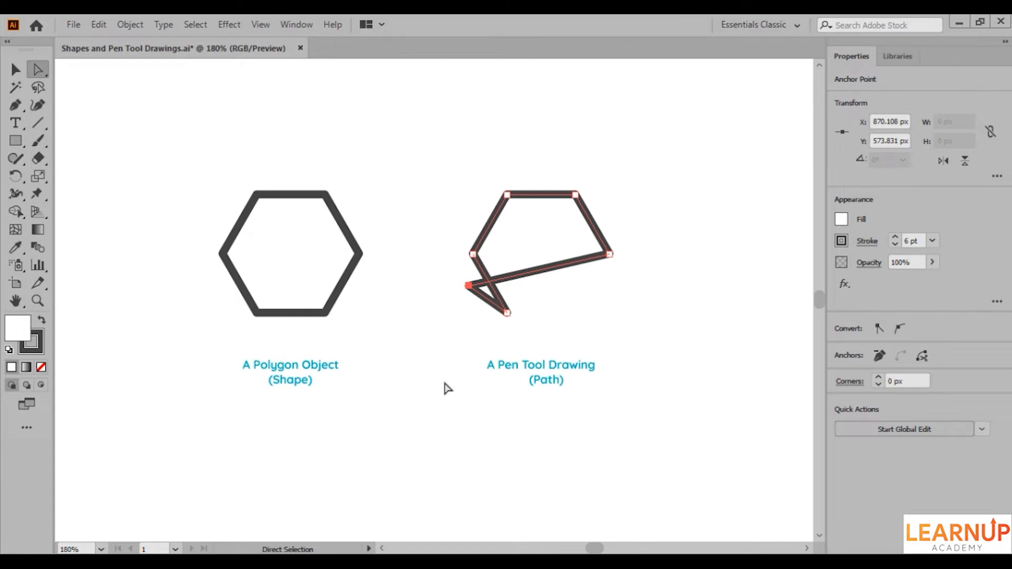
- Expand the polygon object hexagon from a live shape into an ordinary path
left_click(291, 278)
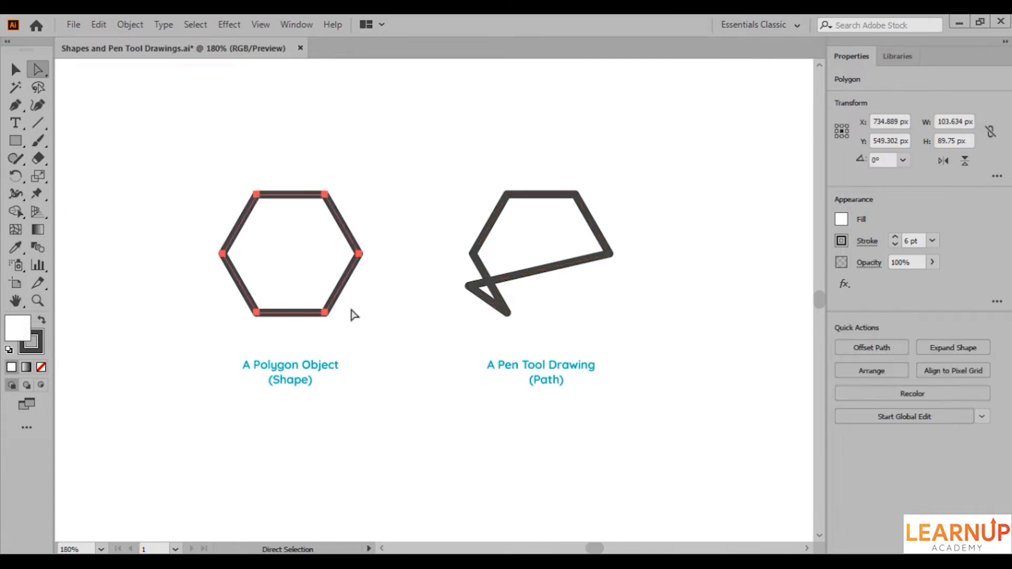
left_click(928, 351)
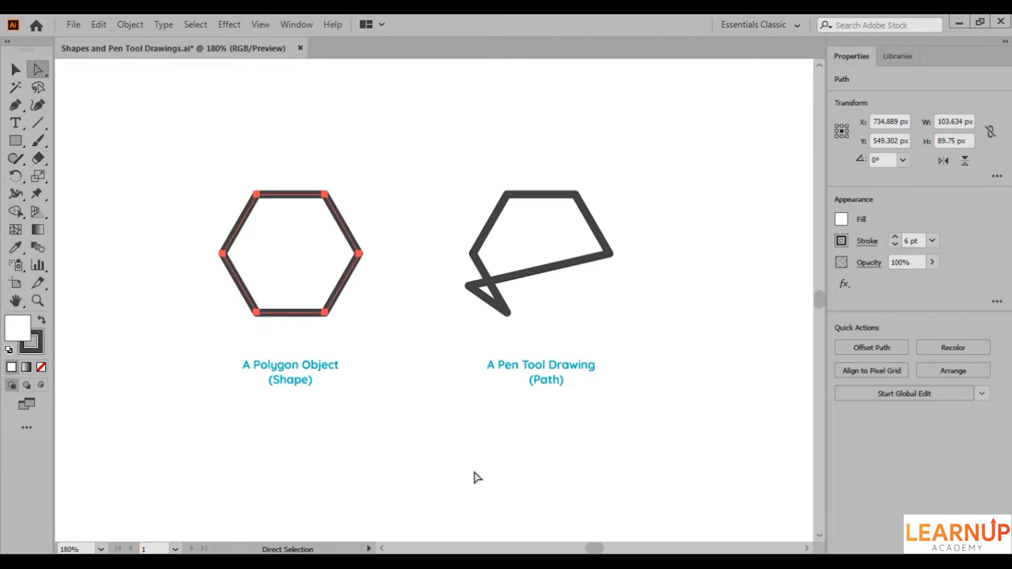
key("ctrl+z")
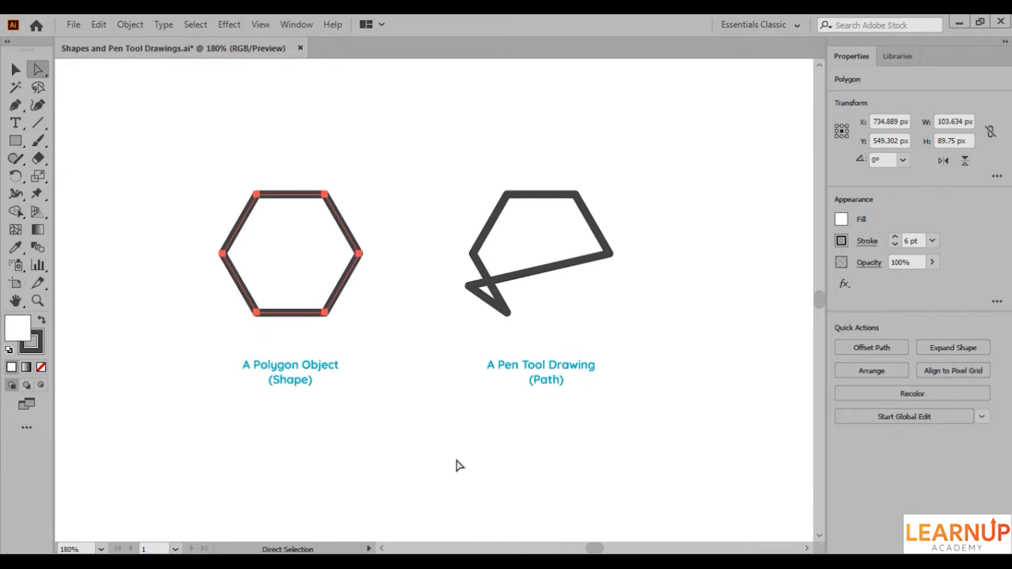
left_click(144, 22)
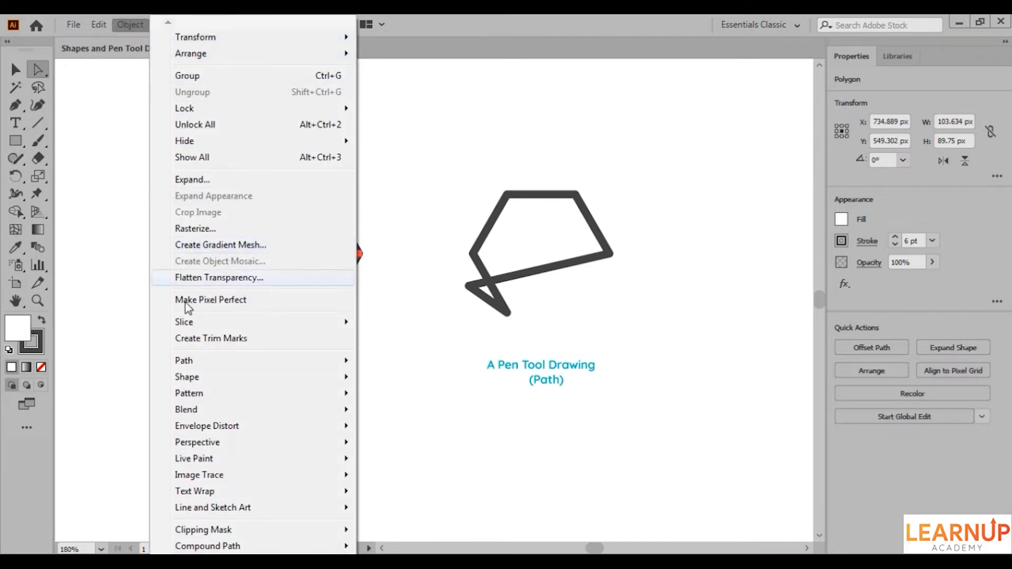
mouse_move(196, 377)
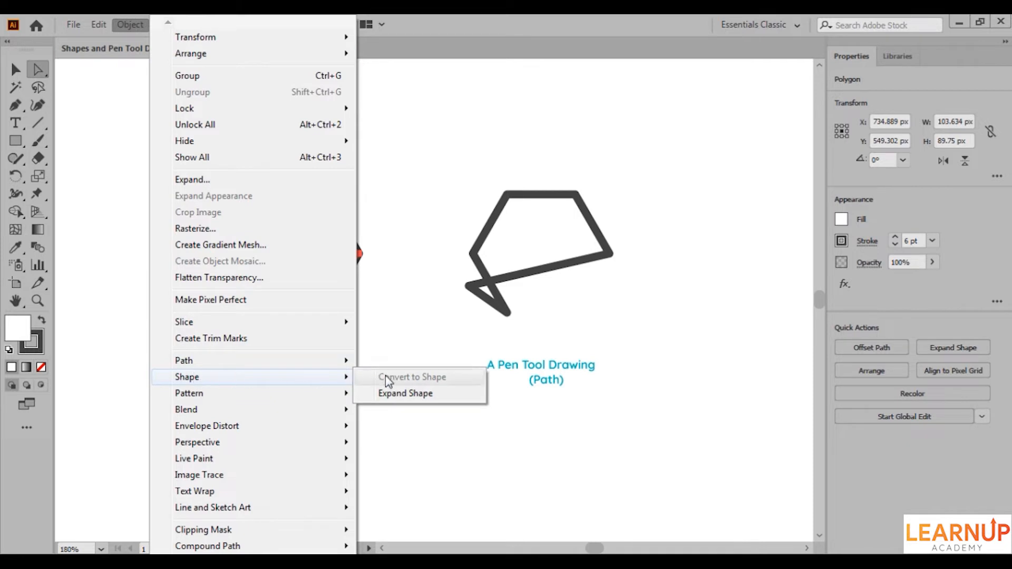
left_click(395, 396)
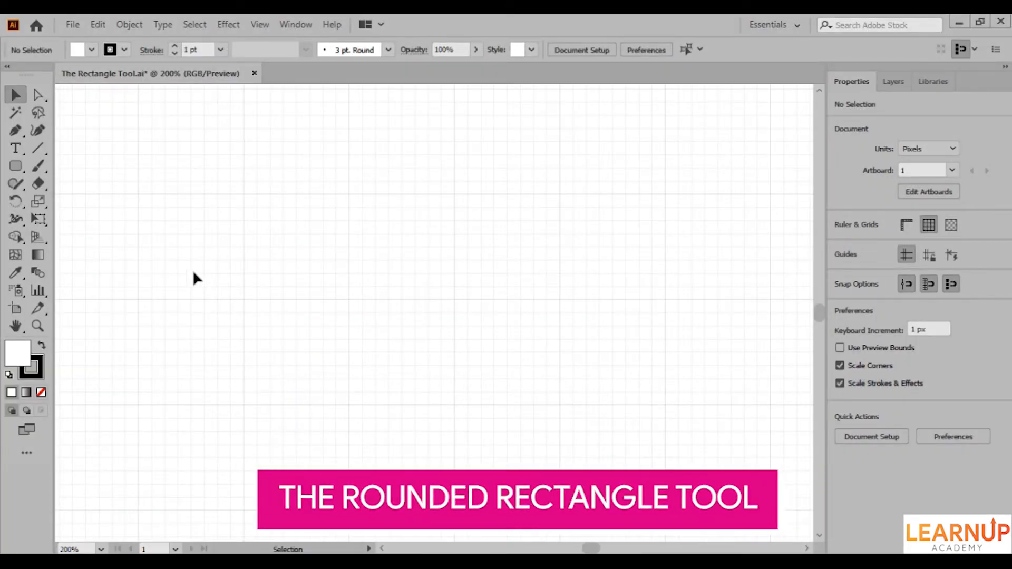
- Activate the Rounded Rectangle tool and check its width, height and corner radius settings without creating a shape
left_click(16, 165)
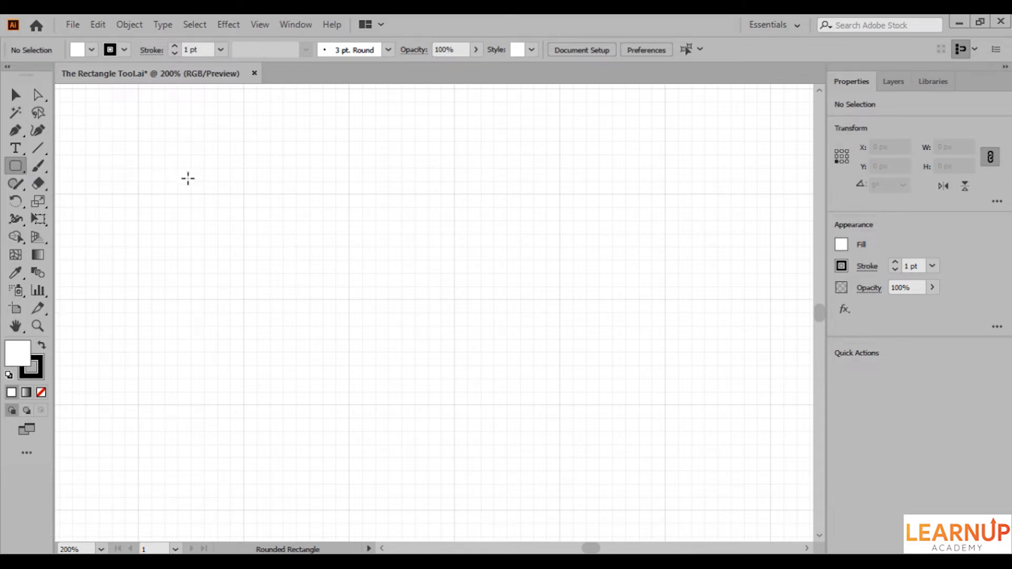
left_click(195, 181)
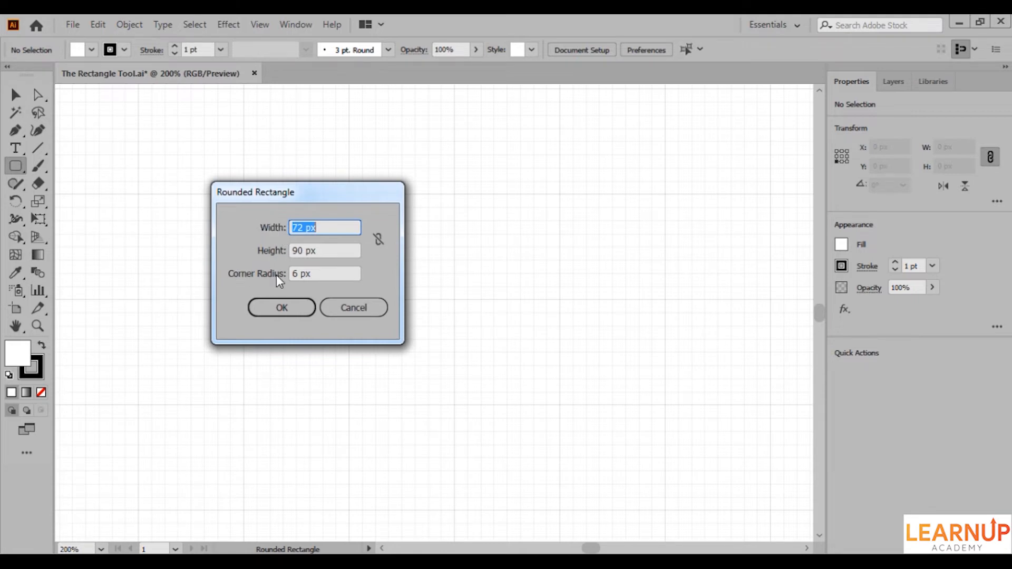
left_click(352, 308)
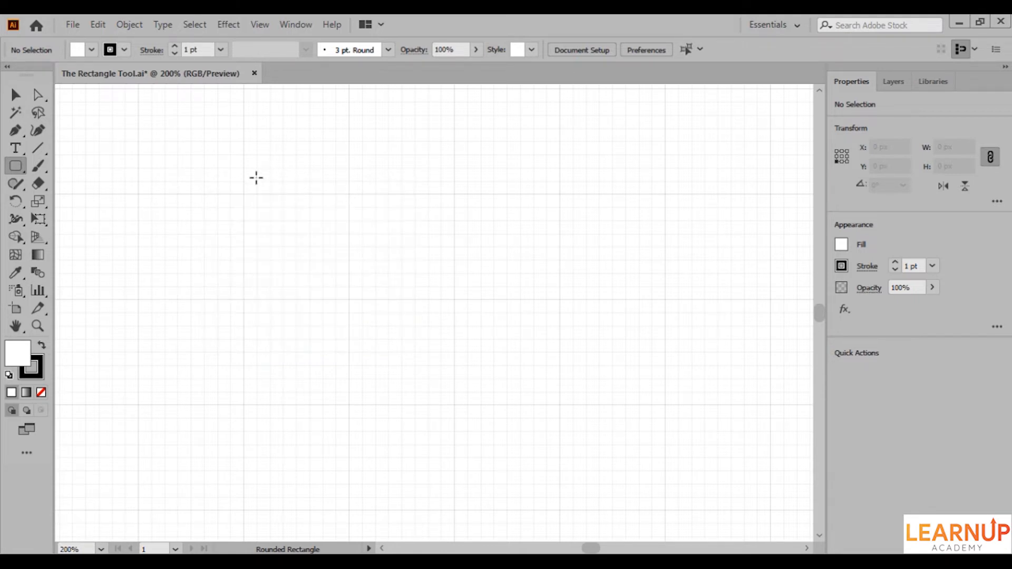
- Start drawing a rounded rectangle from a major grid intersection, constrained to a square one major grid cell wide
left_click_drag(245, 196, 454, 301)
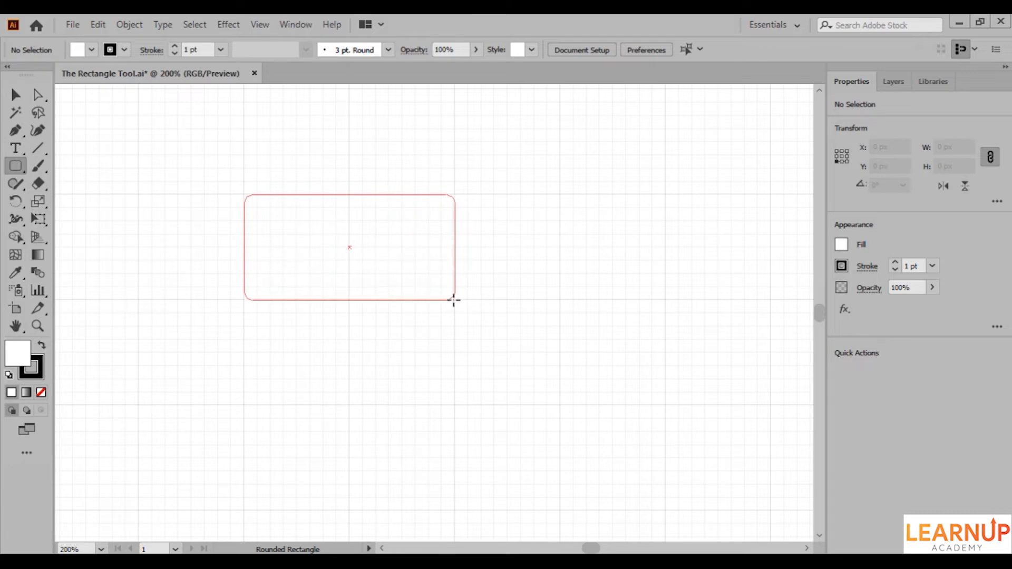
key("shift")
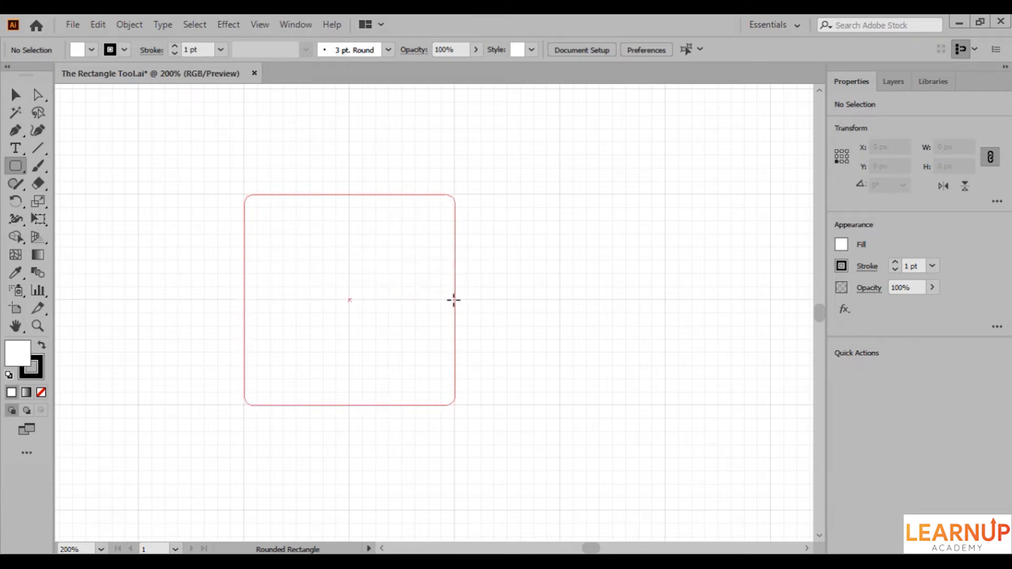
left_click_drag(454, 301, 349, 300)
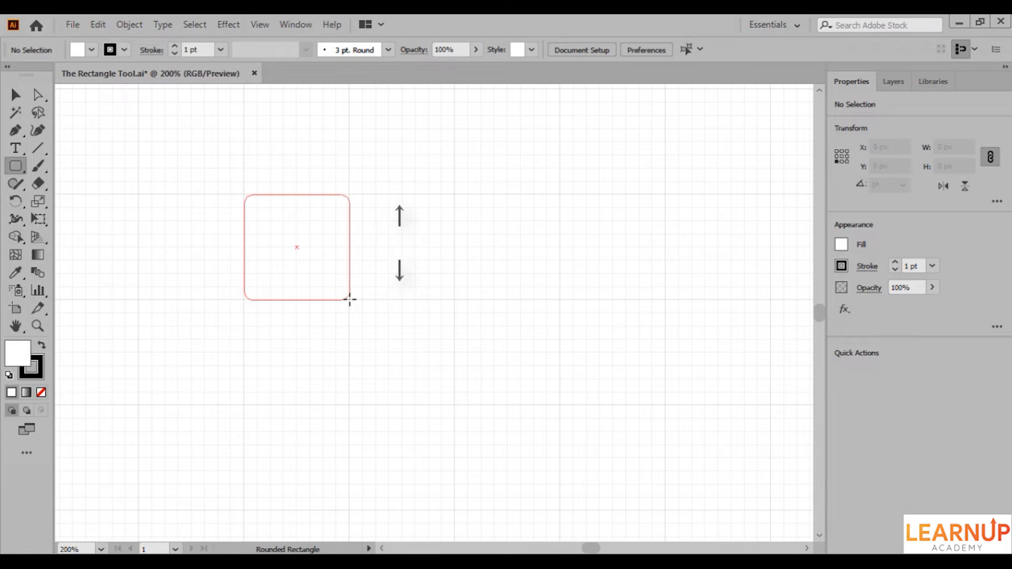
- Increase the corner radius of the square while drawing it, and reduce the radius again
key("Up")
key("Up")
key("Up")
key("Up")
key("Up")
key("Up")
key("Up")
key("Up")
key("Up")
key("Up")
key("Up")
key("Up")
key("Up")
key("Up")
key("Up")
key("Up")
key("Up")
key("Up")
key("Down")
key("Down")
key("Down")
key("Down")
key("Down")
key("Down")
key("Down")
key("Down")
key("Down")
key("Down")
key("Down")
key("Down")
key("Down")
key("Down")
key("Down")
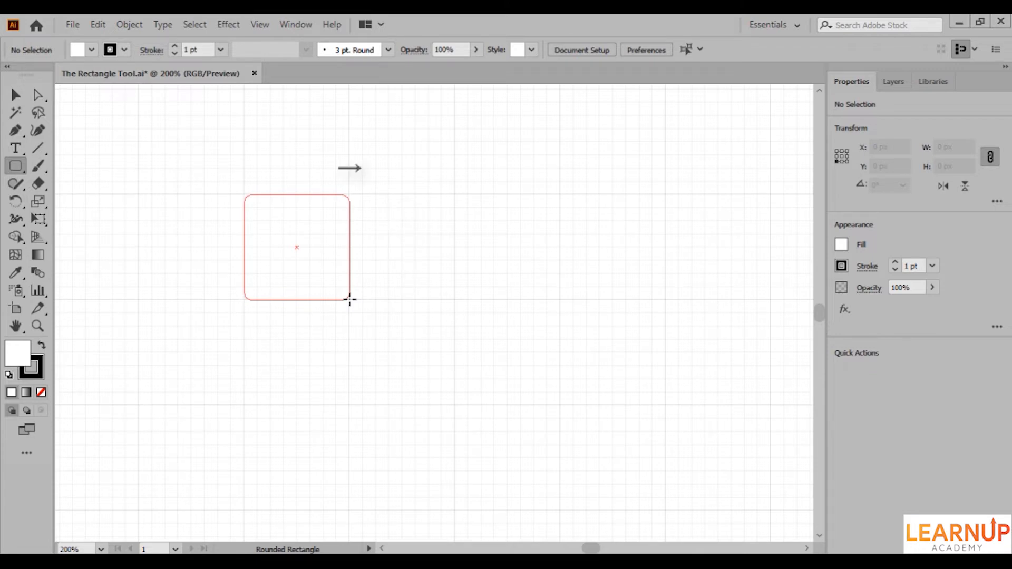
- Enlarge the square to 144 × 144 px and switch its corners between maximum rounding and none, finishing with sharp corners
key("Right")
left_click_drag(349, 299, 455, 406)
key("Right")
key("Right")
key("Left")
key("Left")
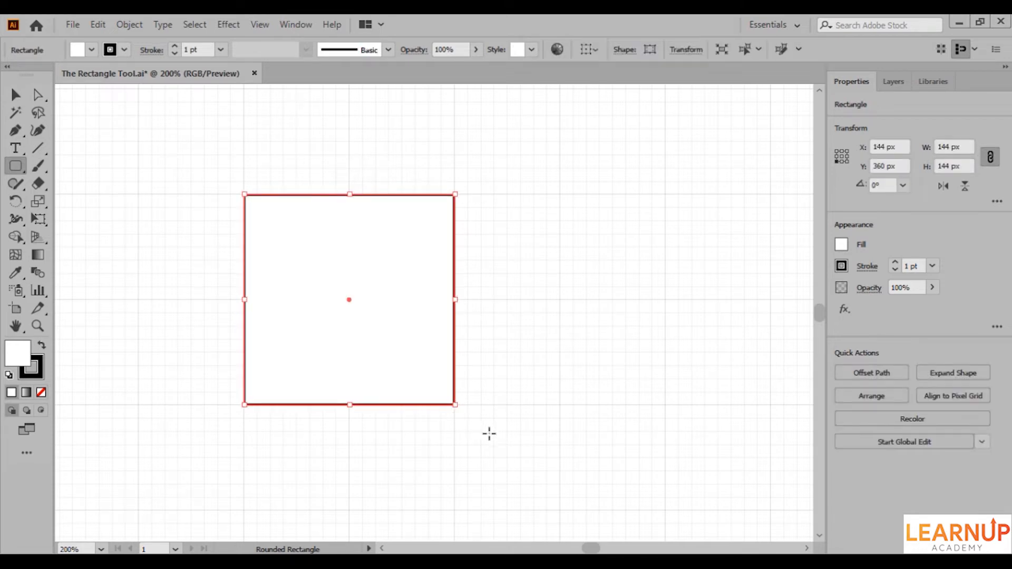
- Set all four linked corner radii of the square to 13 px
left_click(998, 202)
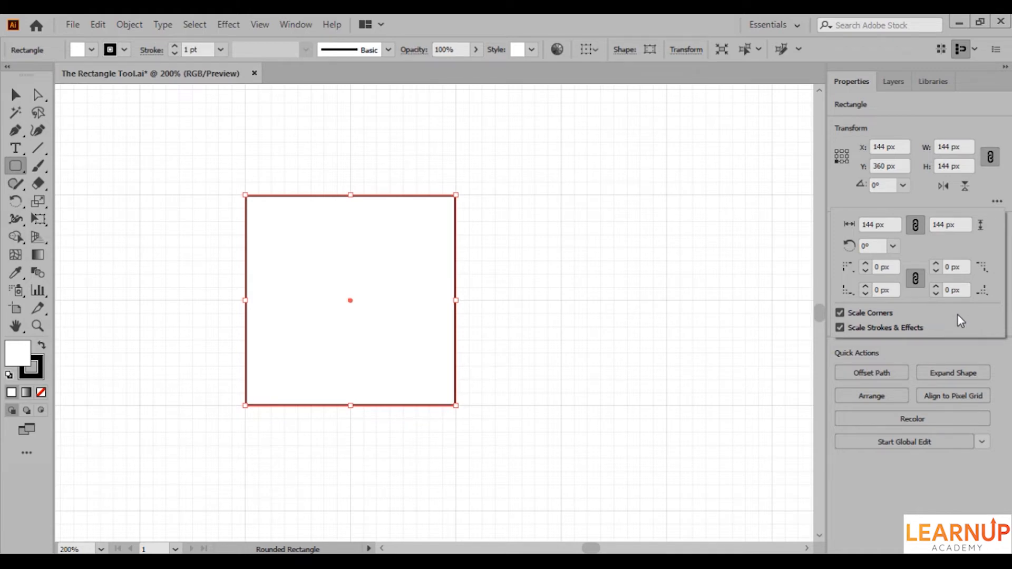
left_click(870, 290)
left_click(865, 287)
left_click(865, 285)
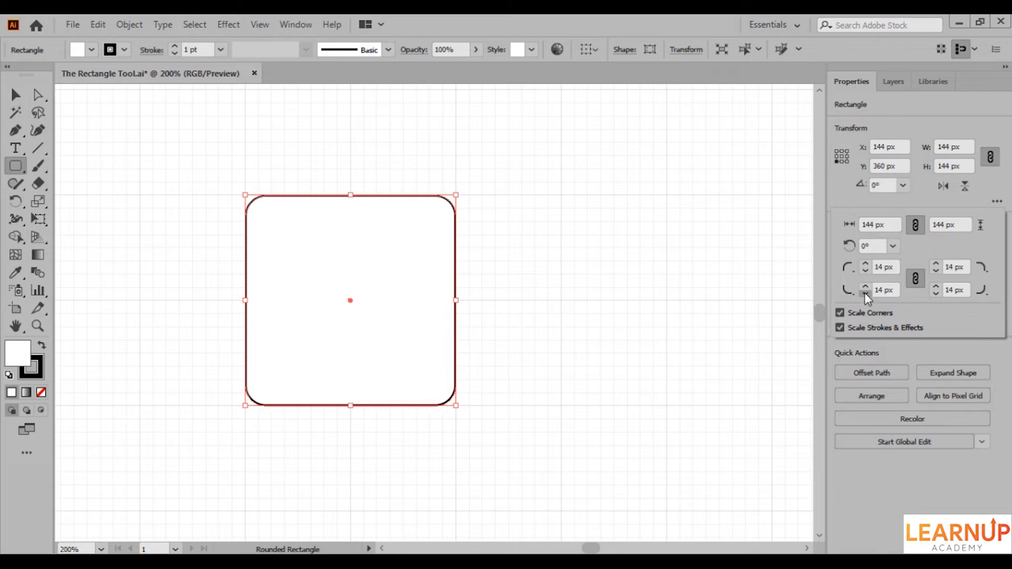
left_click(865, 294)
- Unlink the corner radii, set both right-hand corners to 24 px, and open the corner type choices for the lower-left corner
left_click(916, 284)
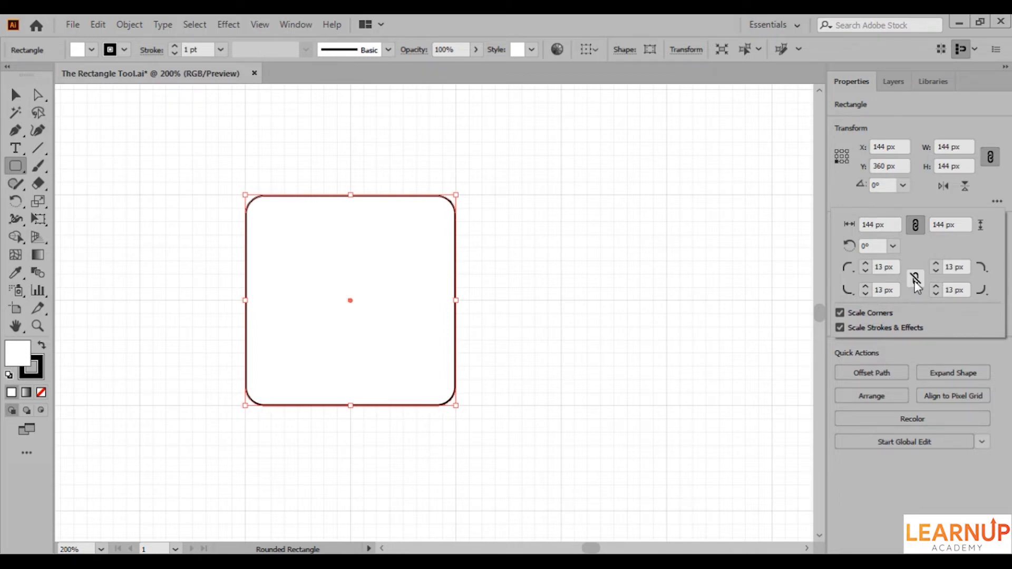
left_click(937, 288)
left_click(937, 265)
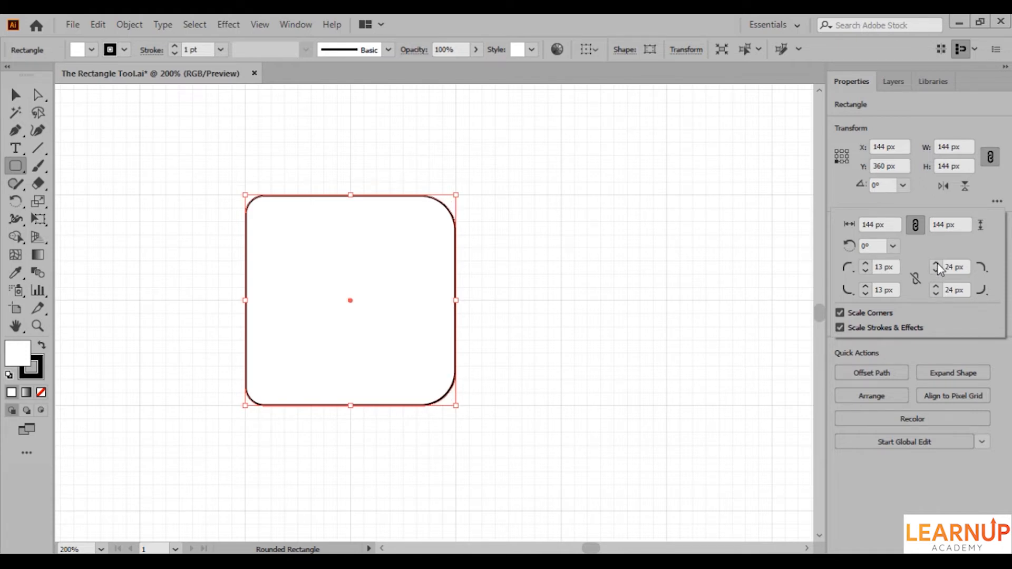
left_click(848, 290)
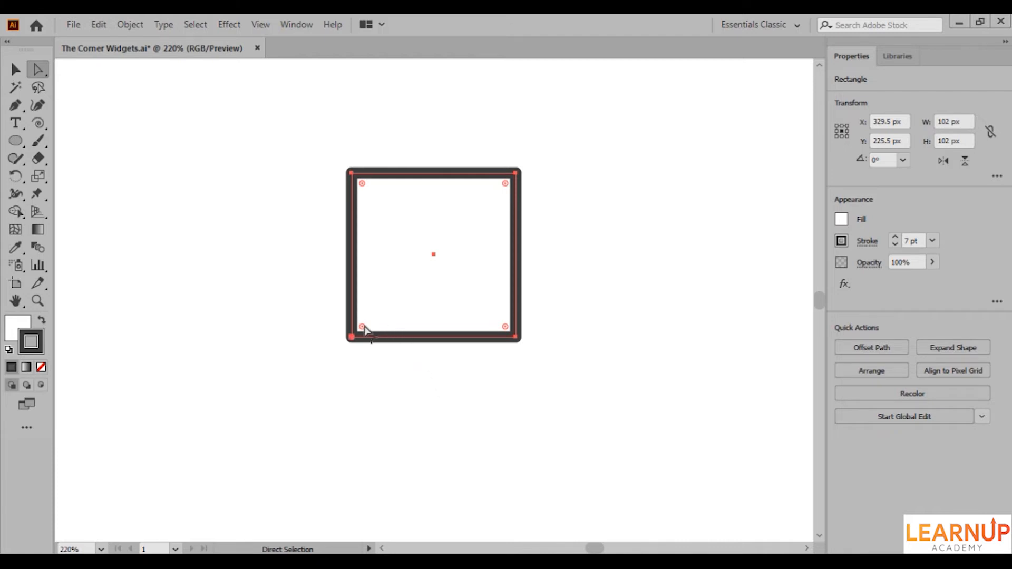
- Round all four corners of the square evenly, cycling through the corner types during the adjustment and finishing with the round type
left_click_drag(363, 328, 399, 290)
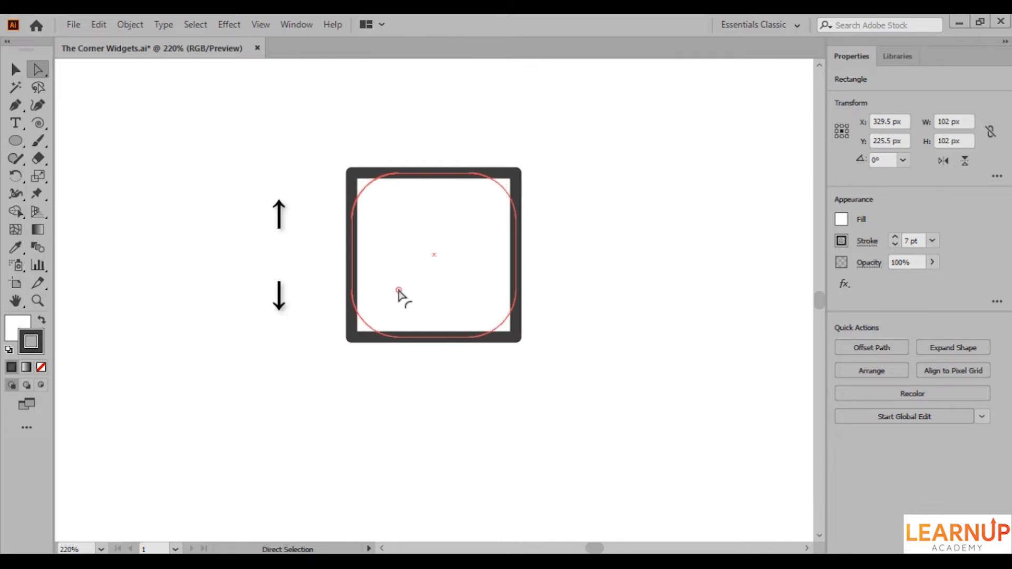
key("Up")
key("Up")
key("Up")
key("Up")
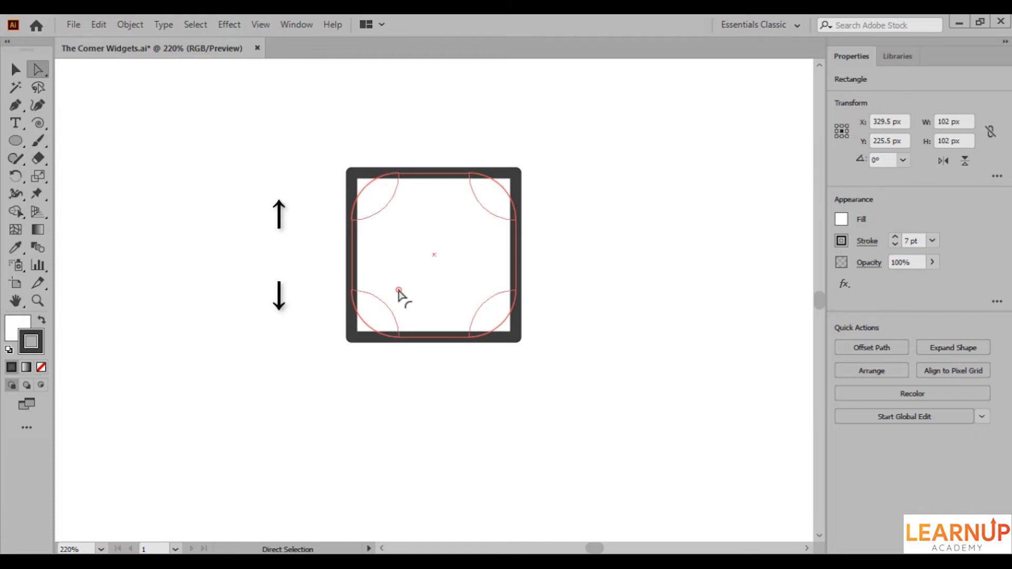
key("Up")
left_click_drag(399, 290, 399, 292)
key("Up")
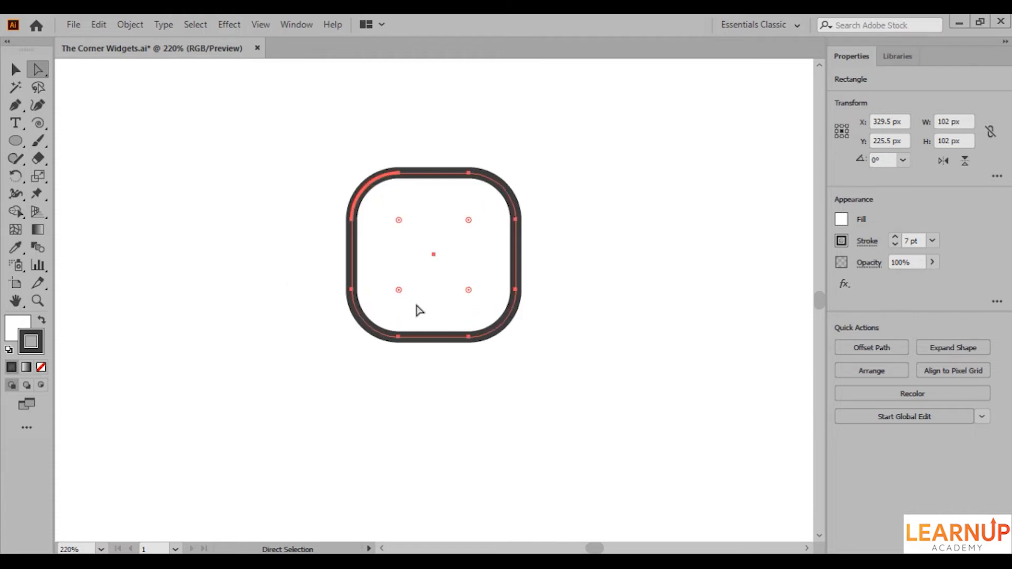
- Cycle the square's existing corners through the inverted round, chamfer and round types with the corner widget, returning them to round
left_click(400, 293, "alt")
left_click(399, 292, "alt")
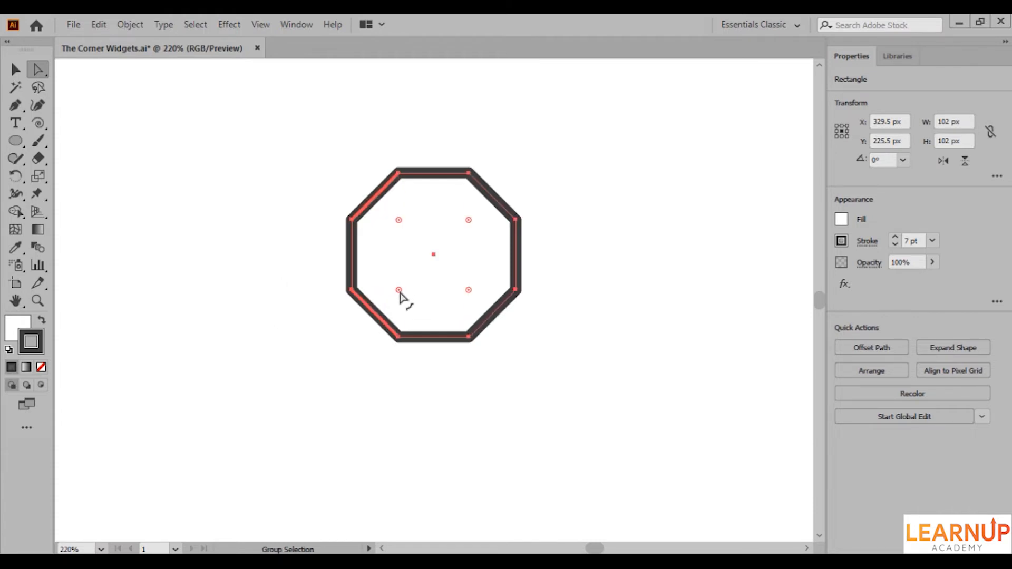
left_click(399, 293, "alt")
left_click(399, 293, "alt")
left_click(399, 293, "alt")
left_click(399, 292, "alt")
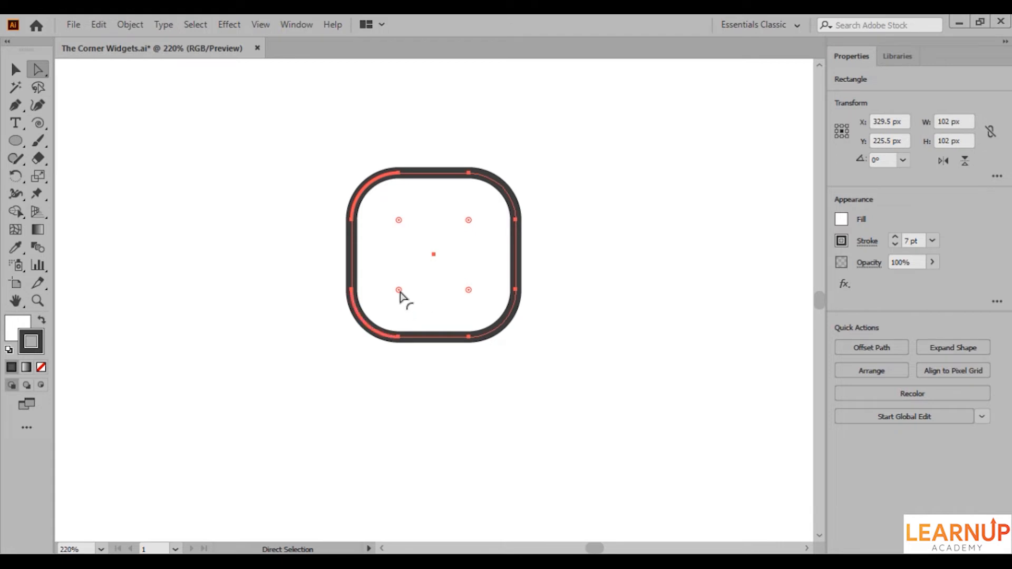
- Slightly reduce the radius of only the square's lower-left corner, and adjust the upper-right corner's rounding separately
mouse_move(399, 292)
left_mouse_down()
mouse_move(391, 310)
mouse_move(406, 287)
mouse_move(398, 298)
left_mouse_up()
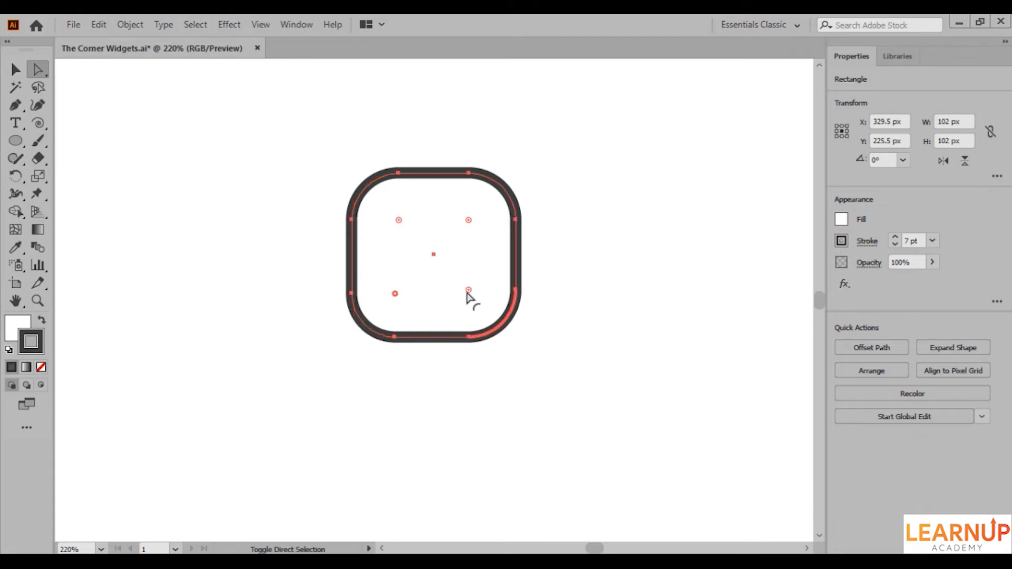
left_click_drag(469, 220, 563, 240)
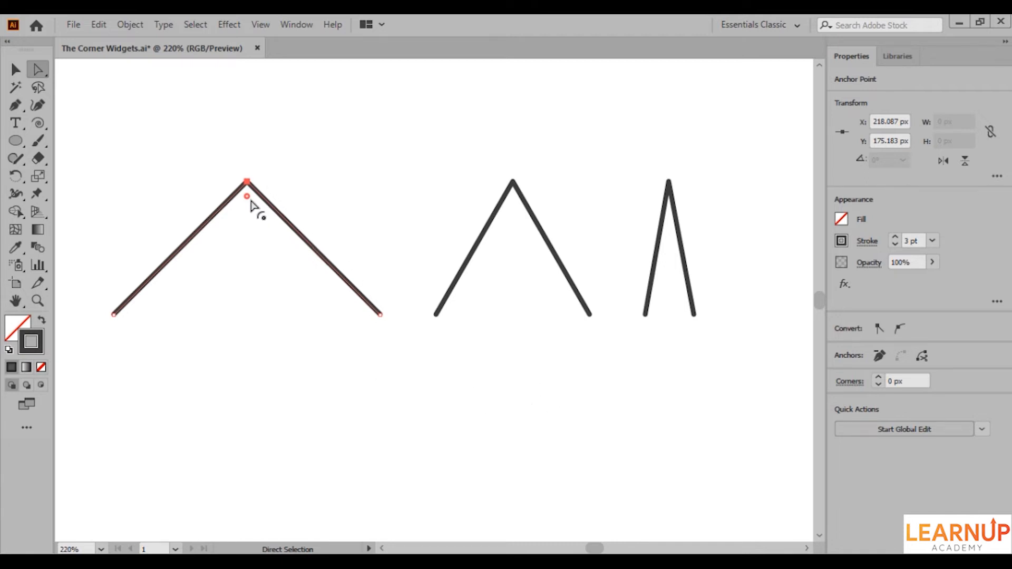
- Examine the Relative and Absolute rounding options in the corner settings of the widest angled path, and cancel
double_click(248, 199)
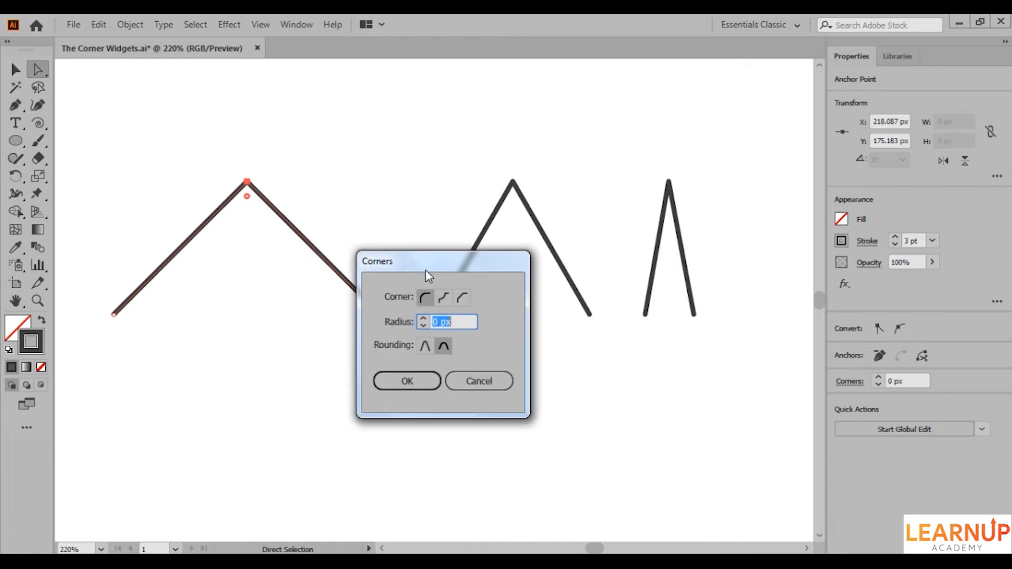
left_click_drag(426, 272, 568, 294)
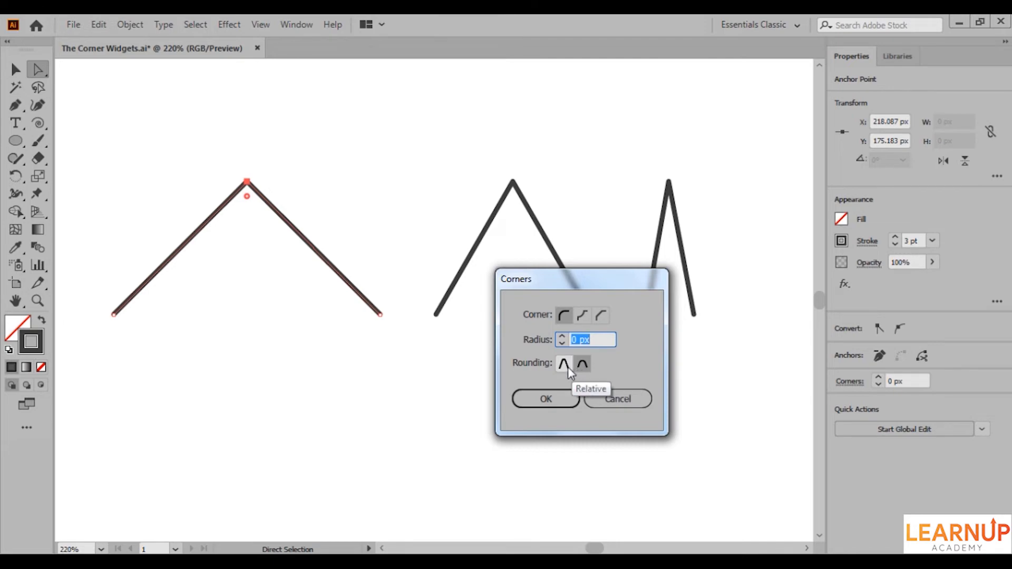
left_click(614, 398)
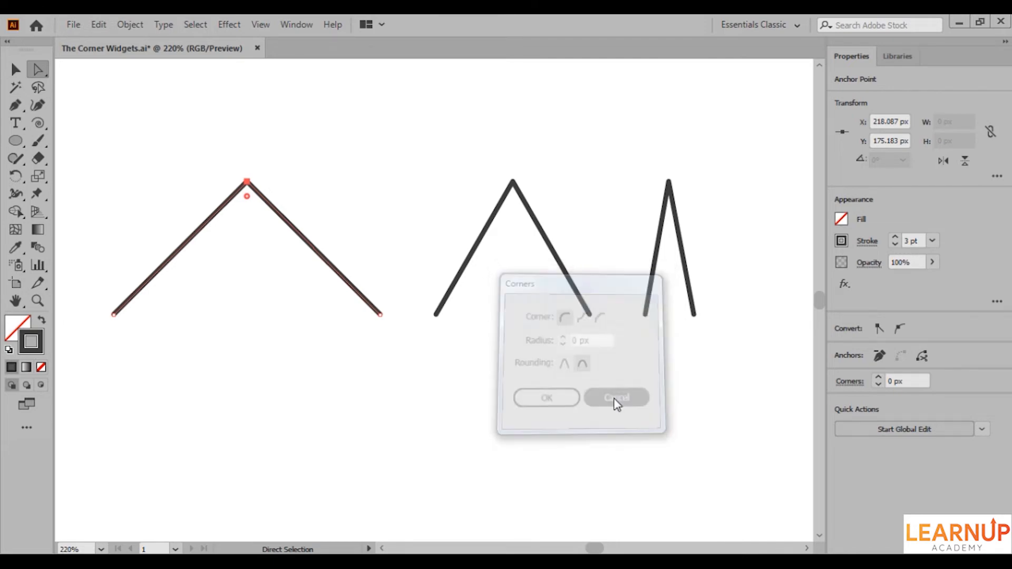
- Round the apexes of all three angled paths with a 15 px corner radius and Absolute rounding
left_click_drag(211, 163, 710, 204)
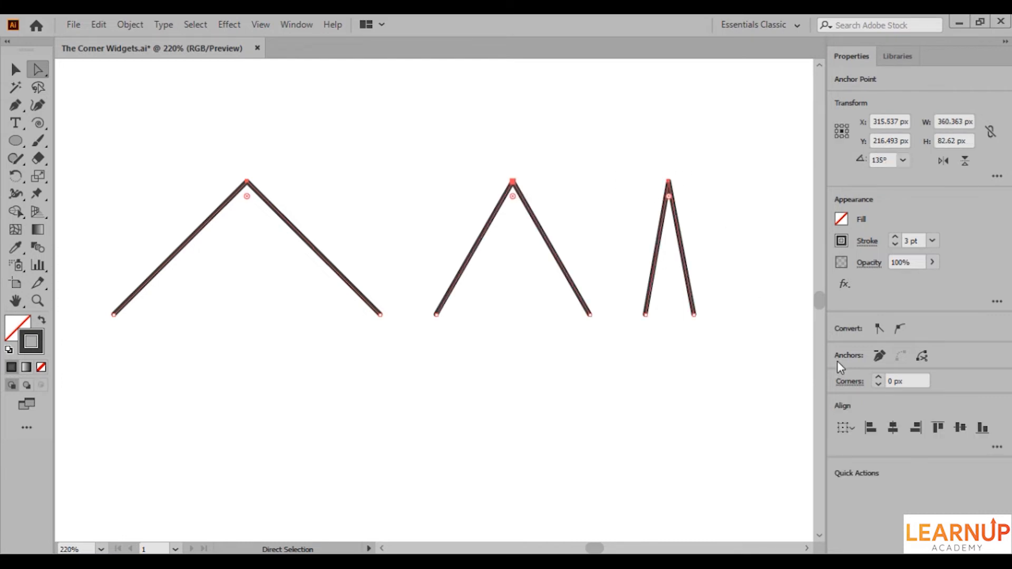
left_click(848, 384)
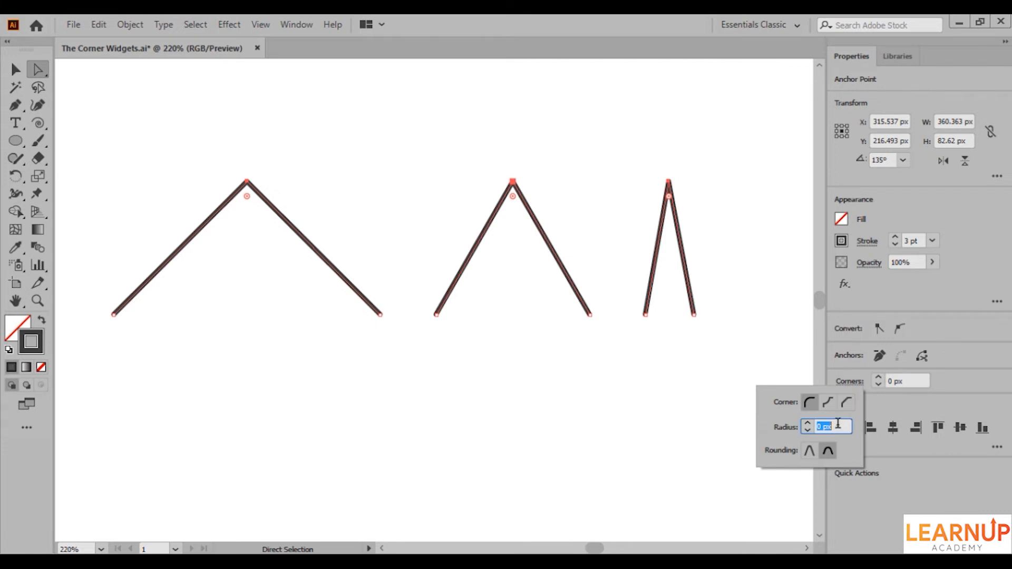
type("15")
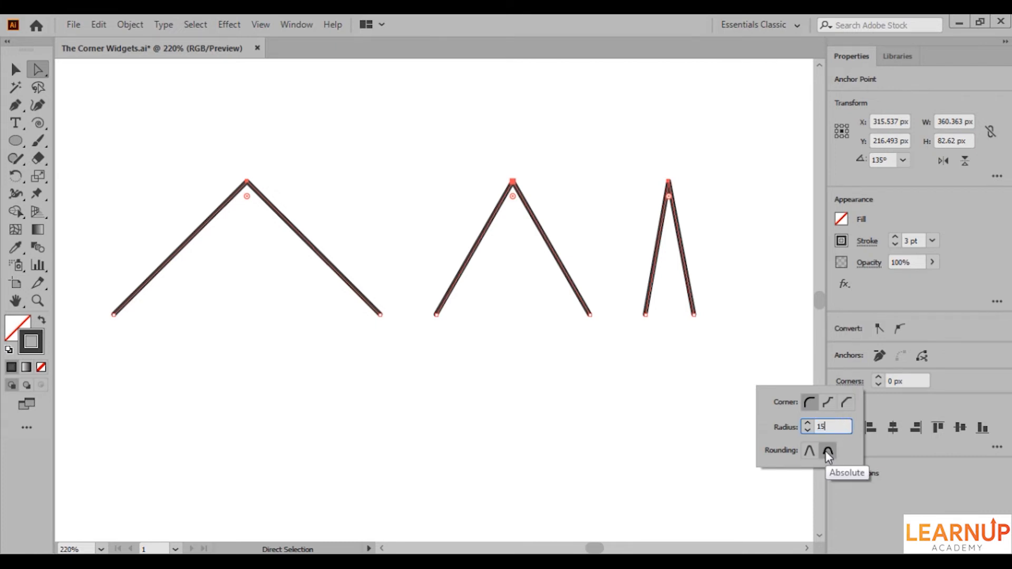
key("Return")
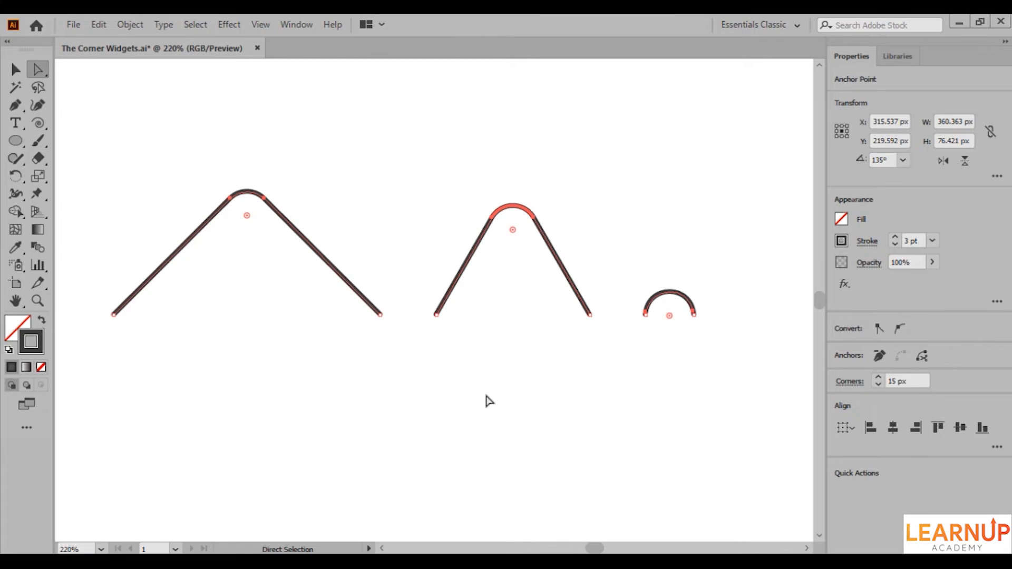
- Show the hidden blue circles at the three rounded apexes, and delete them
key("ctrl")
key("ctrl+alt+3")
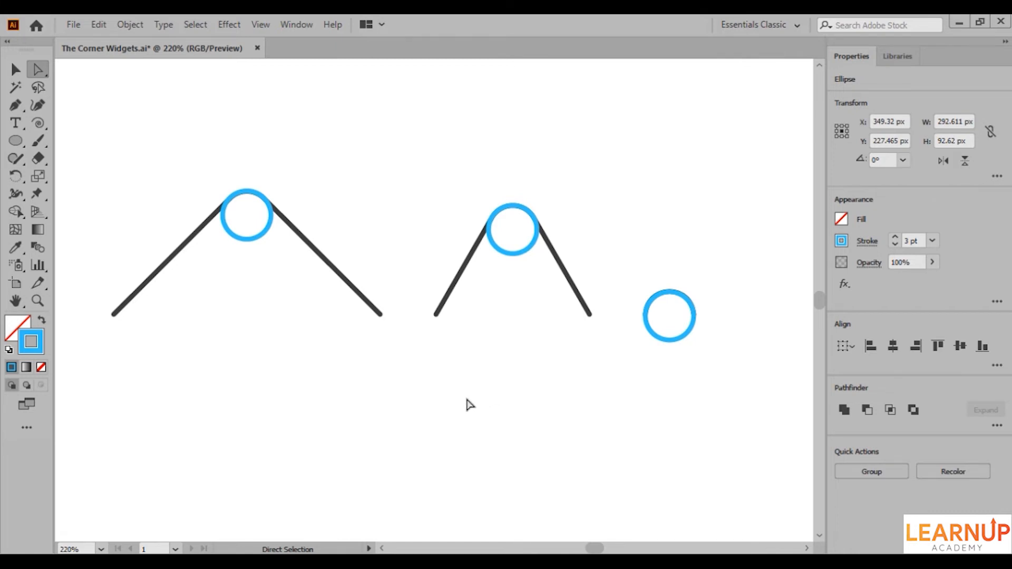
key("Delete")
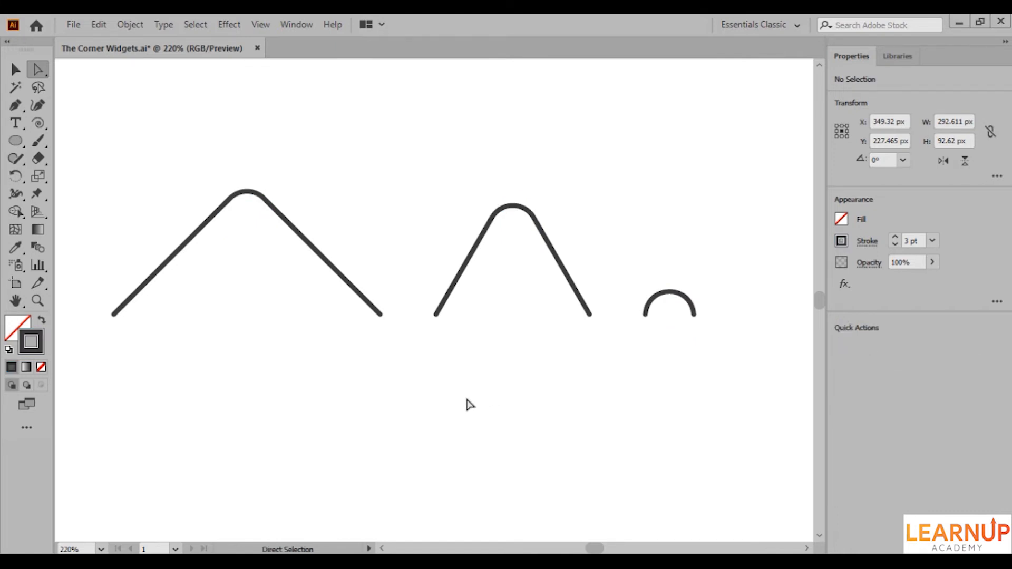
- Switch the rounding of all three path apexes to Relative
left_click_drag(202, 161, 722, 312)
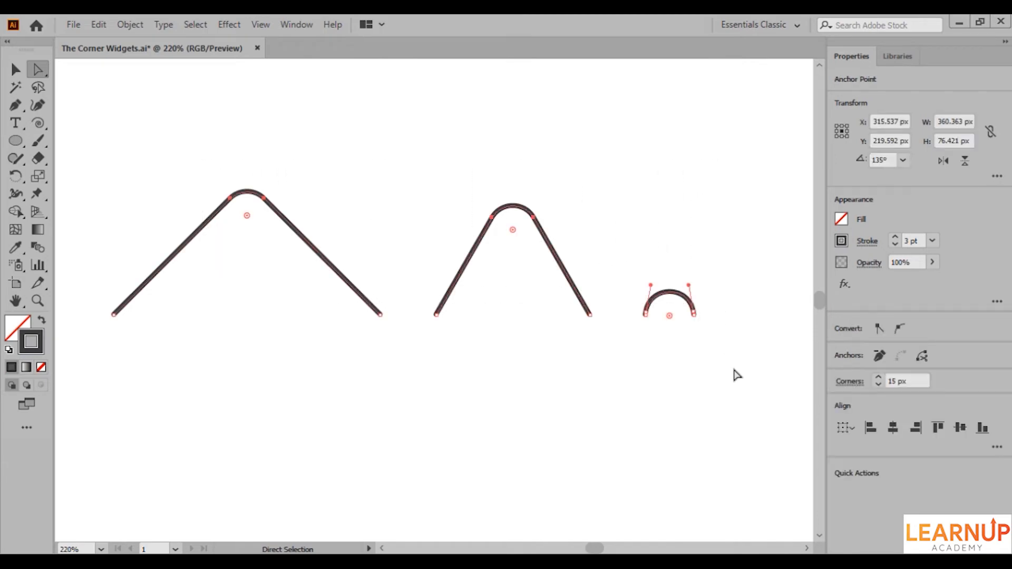
left_click(850, 383)
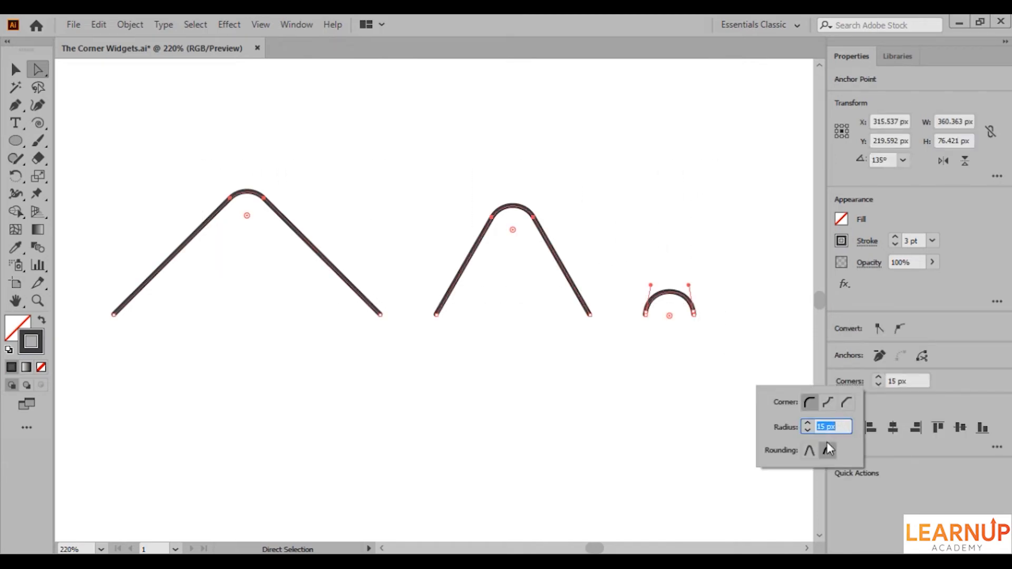
left_click(811, 451)
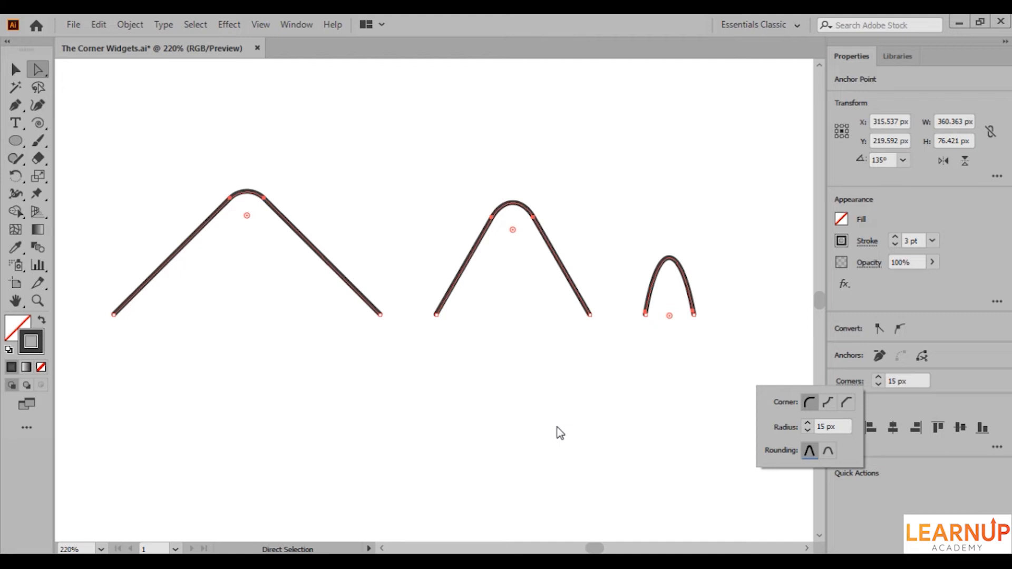
key("Escape")
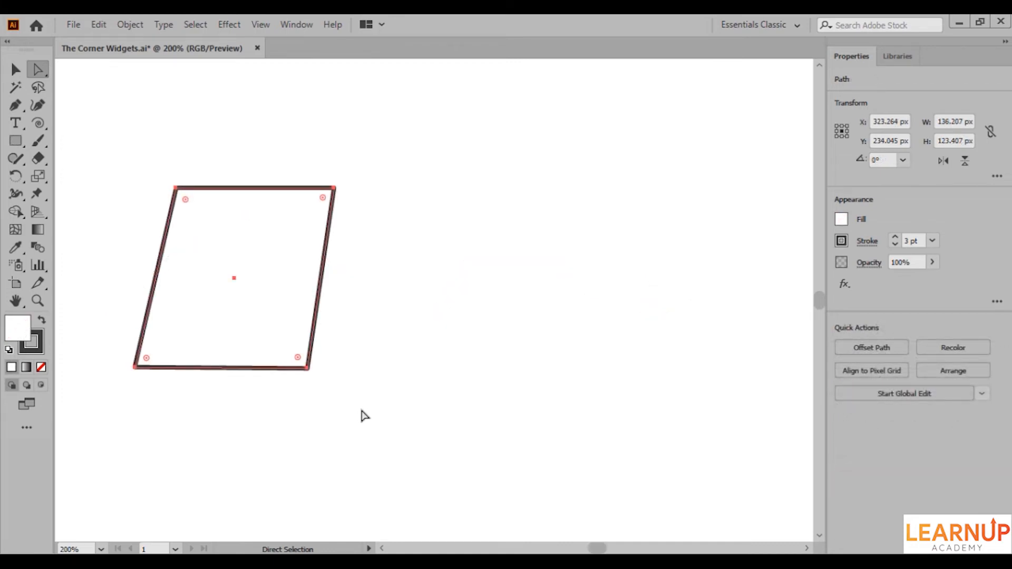
- Set the Selection & Anchor Display preferences to hide corner widgets for angles greater than 90°
key("ctrl+k")
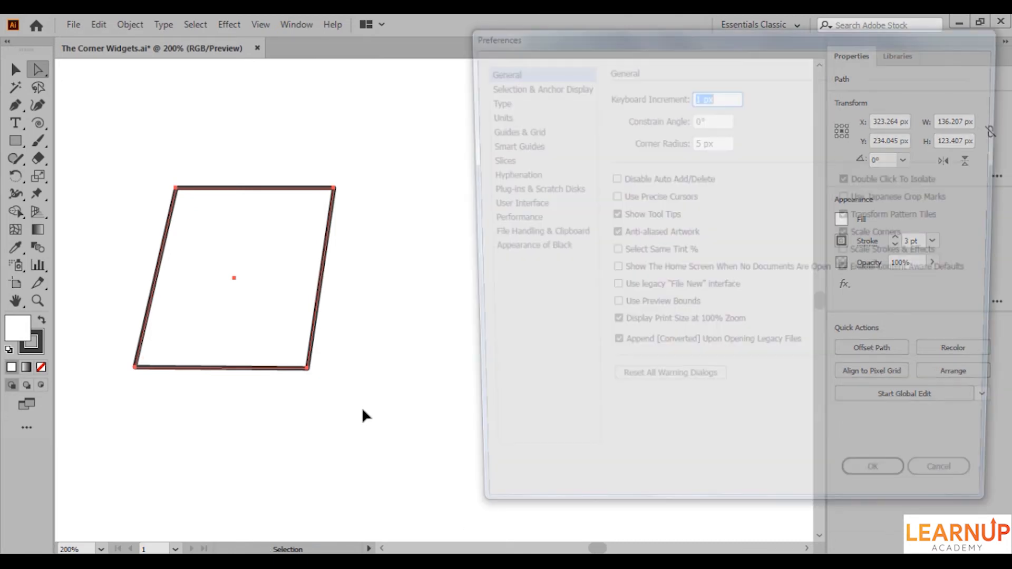
left_click(553, 91)
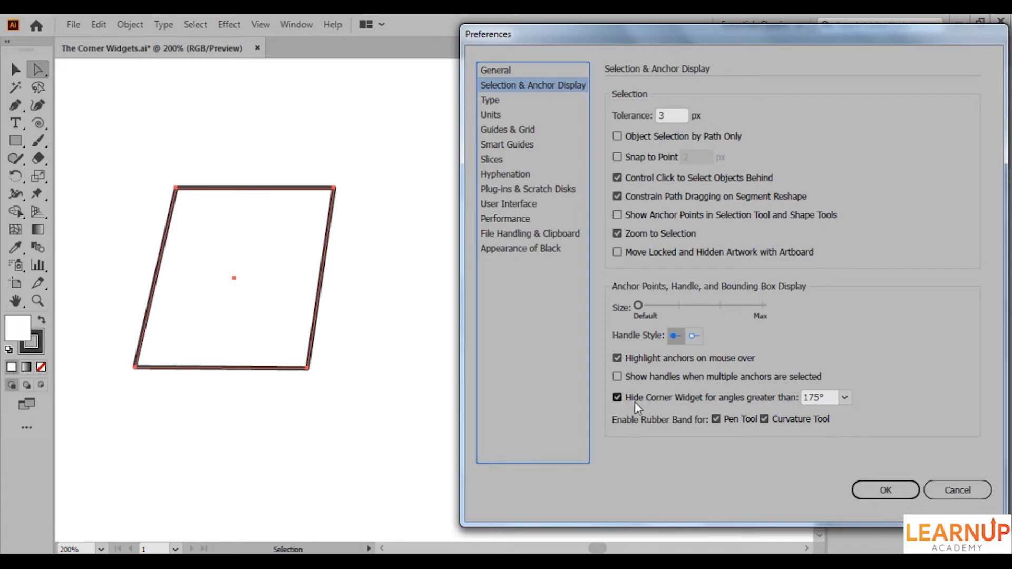
double_click(812, 398)
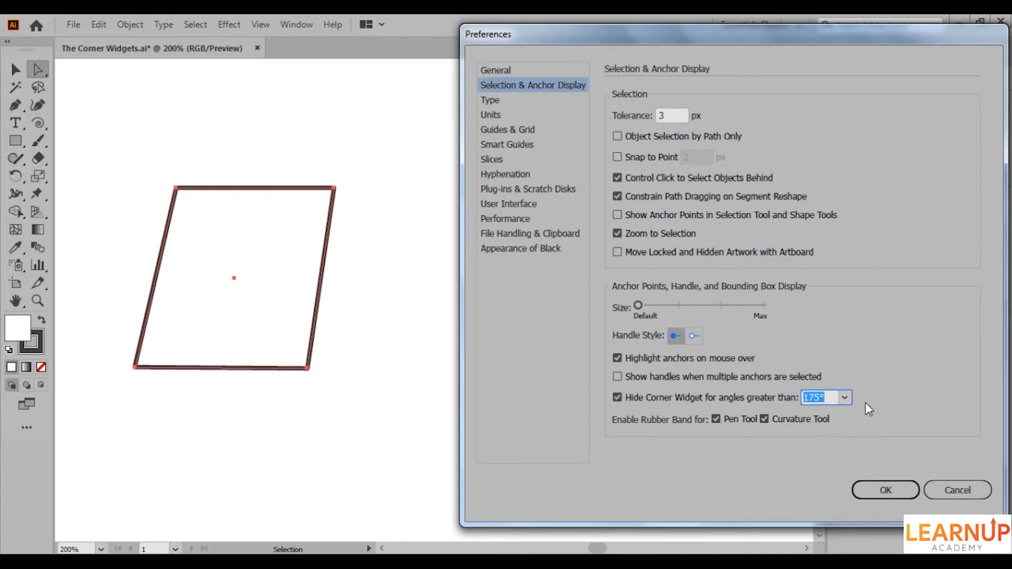
type("90")
left_click(885, 489)
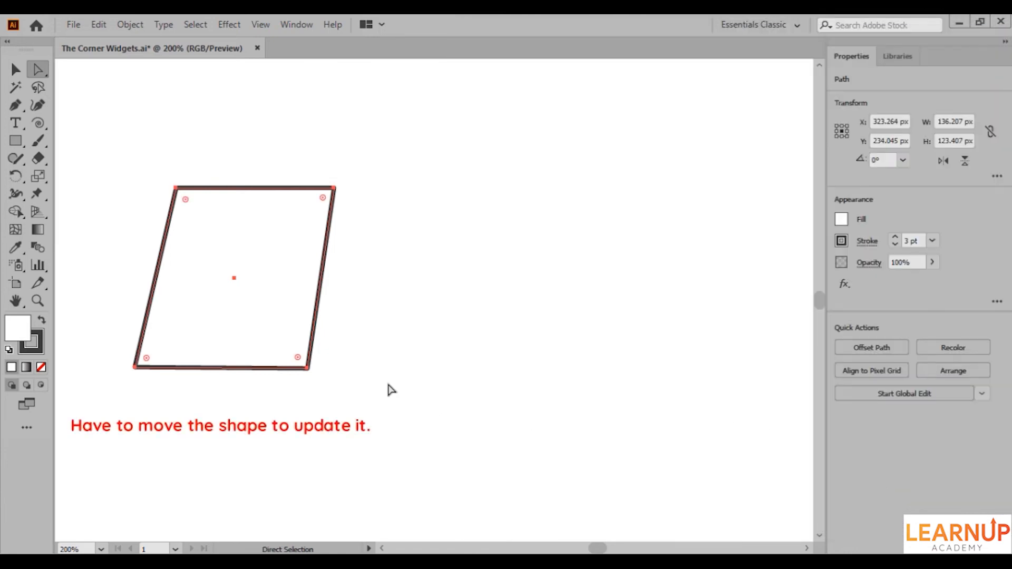
- Nudge the slanted four-sided shape right and back to refresh its corner widgets, and hide corner widgets altogether
key("Right")
key("Left")
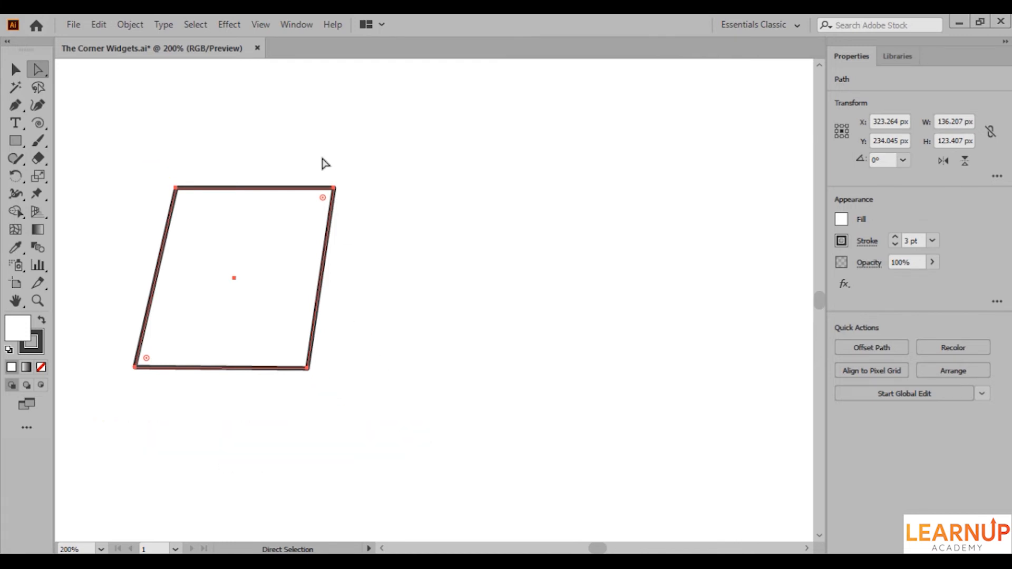
left_click(260, 25)
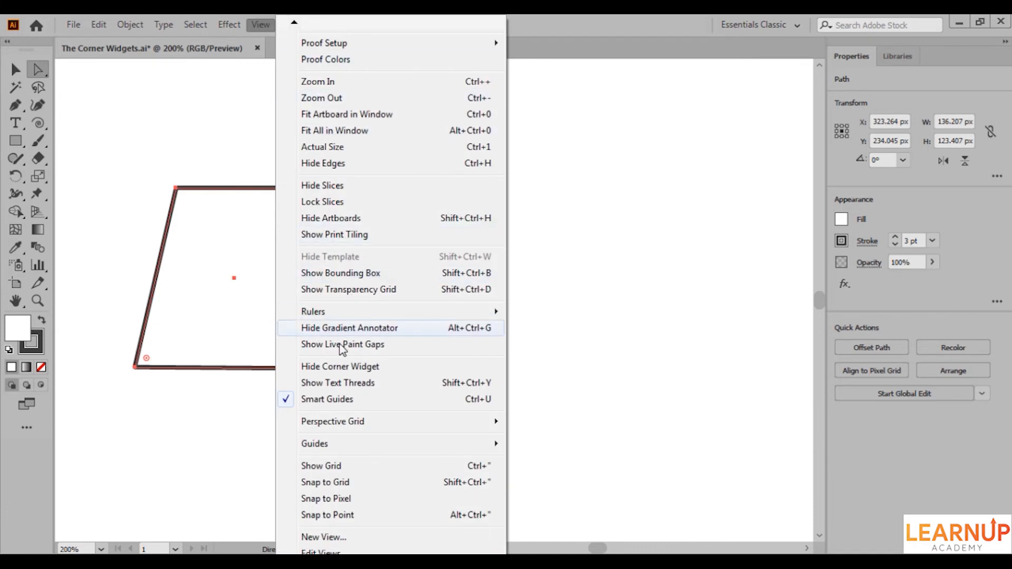
left_click(334, 372)
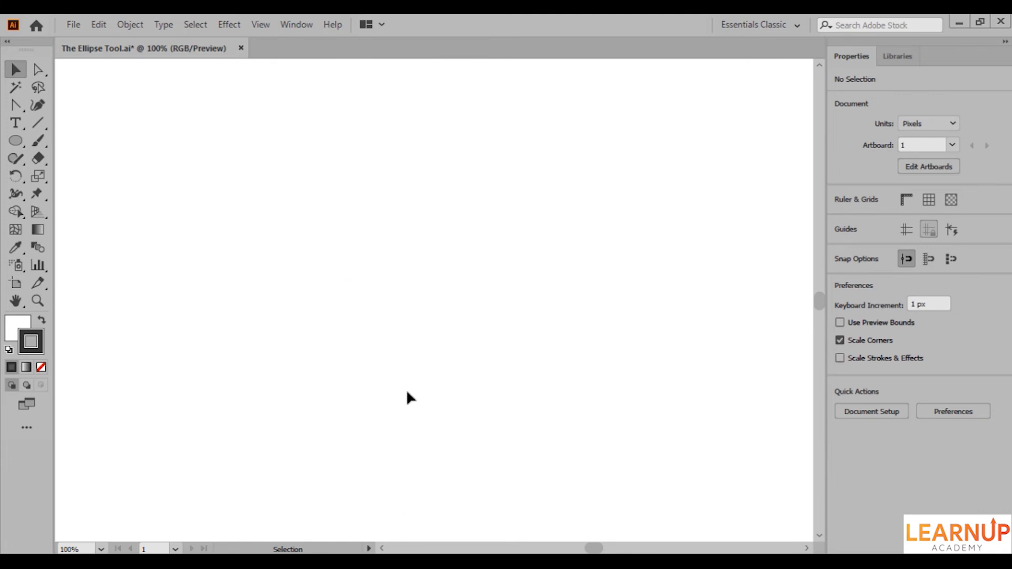
- Draw a circle about 156 px in diameter with the Ellipse tool and switch to the Selection tool
left_click(15, 140)
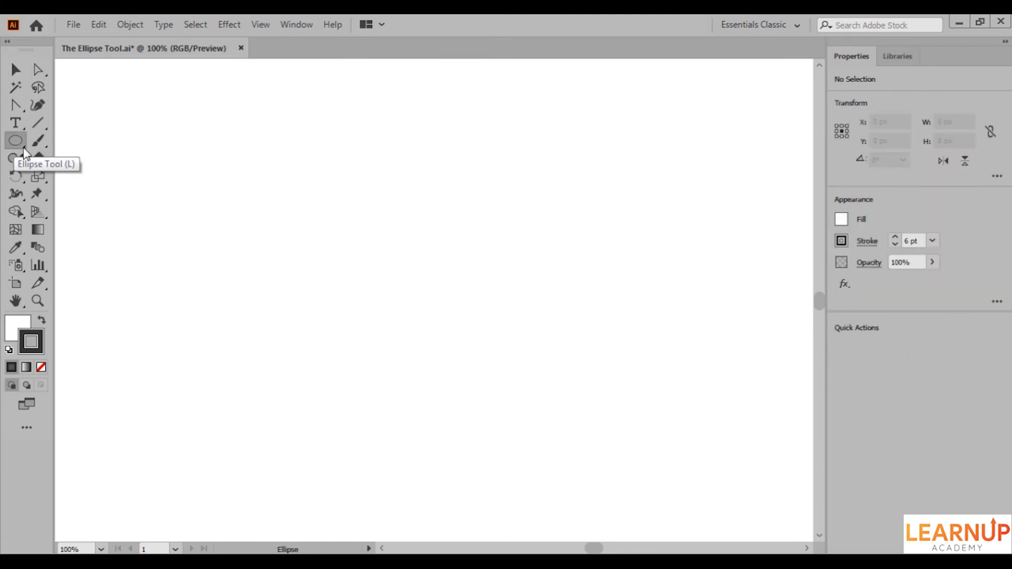
left_click_drag(285, 223, 400, 339)
key("v")
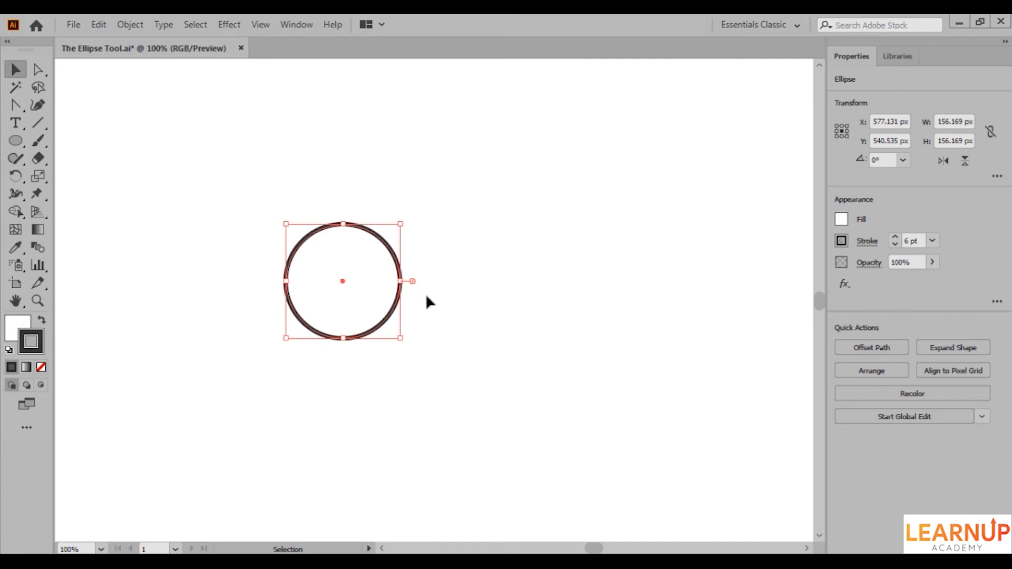
- Cut a wedge into the circle's right side, with a pie start angle of about 12° and end angle of about 330°
left_click_drag(416, 282, 416, 304)
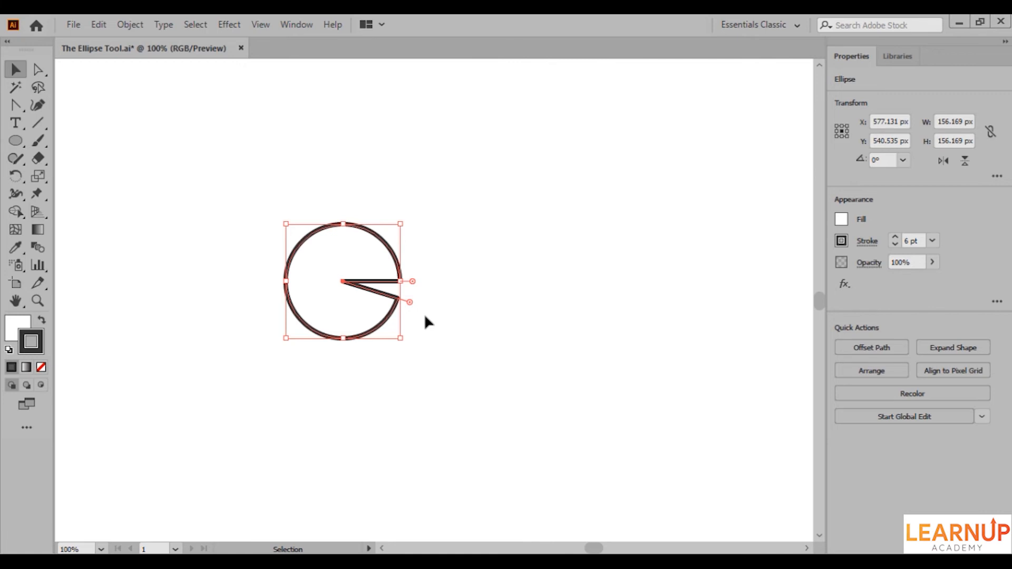
left_click_drag(415, 281, 416, 267)
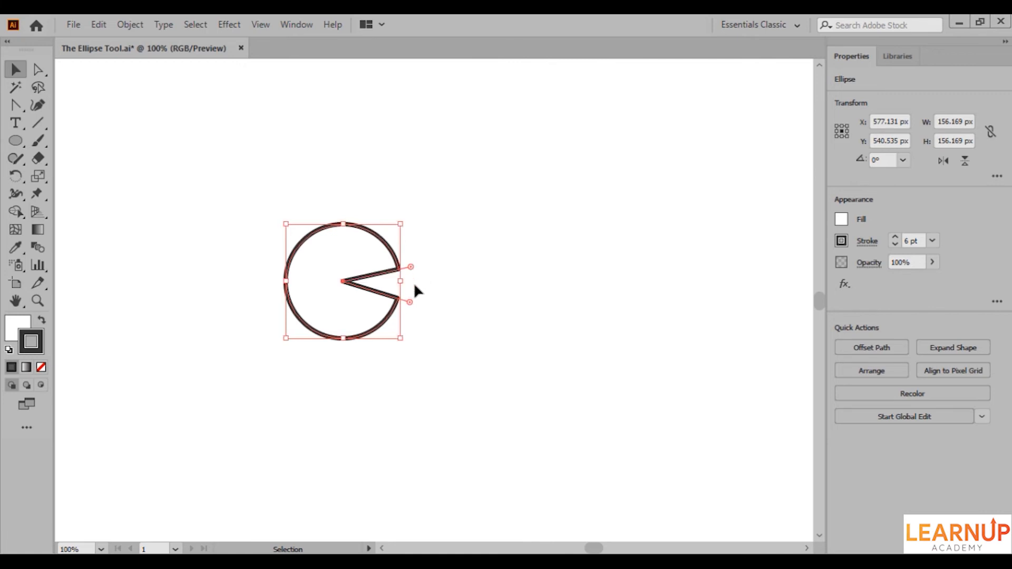
left_click_drag(409, 303, 411, 321)
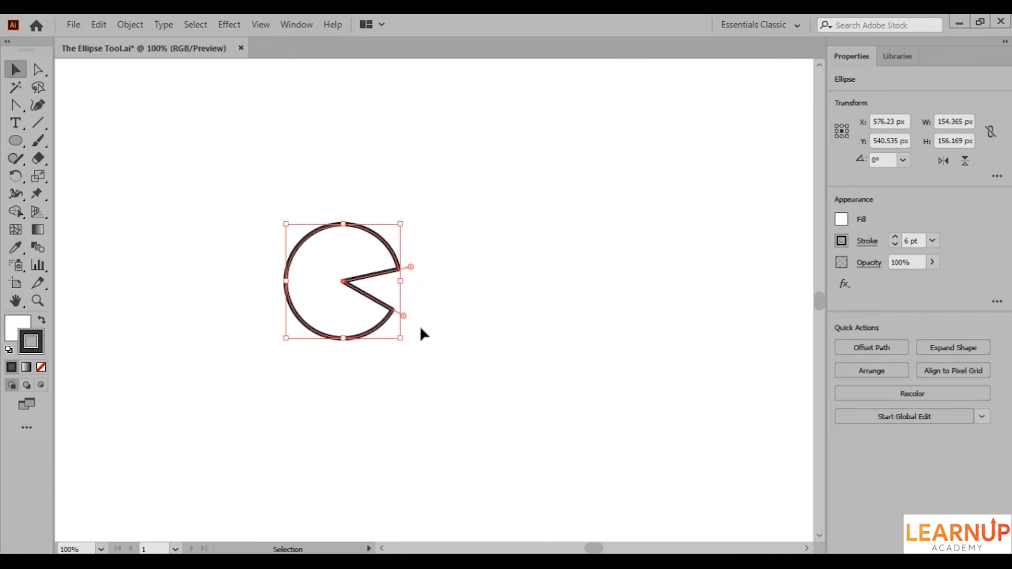
- Check the circle's pie angles in the additional transform options, and rotate the whole wedge opening to the circle's lower left
left_click(994, 176)
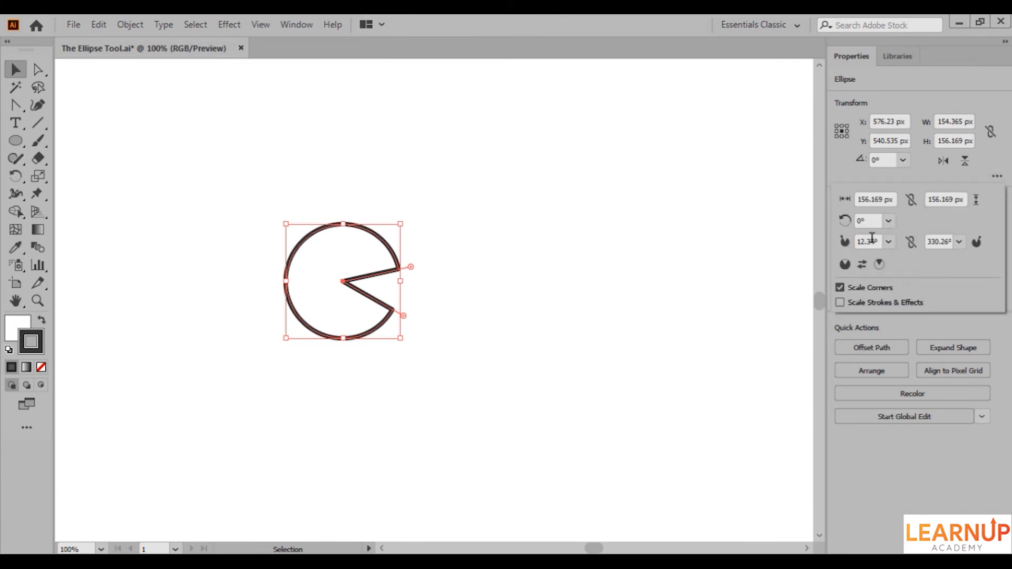
left_click(920, 322)
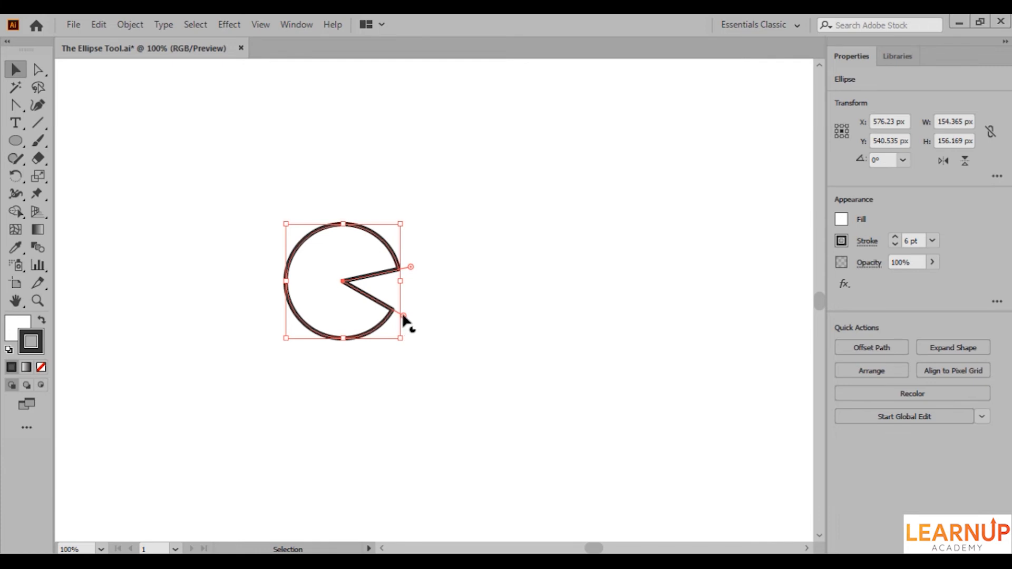
left_click_drag(403, 317, 294, 338)
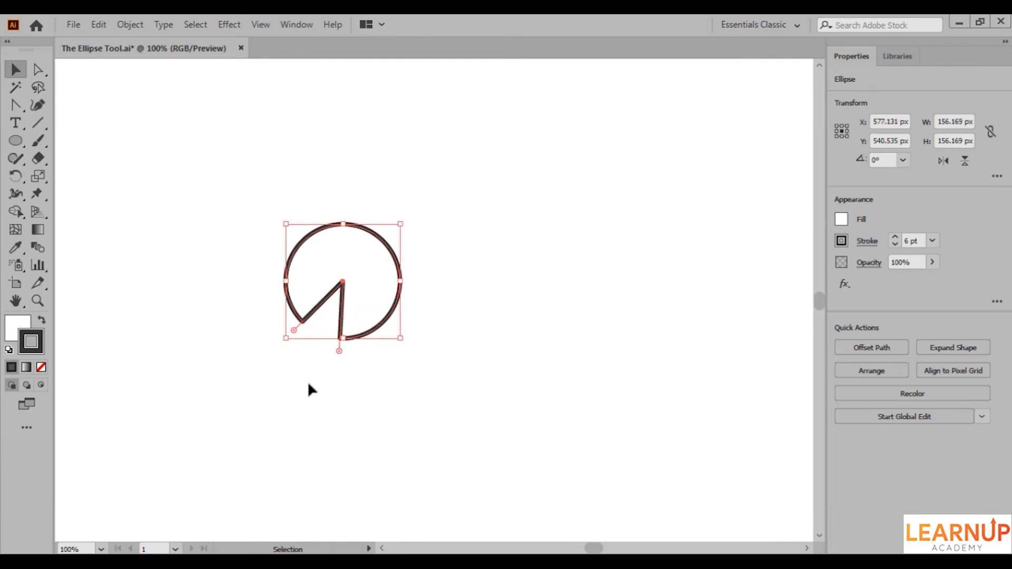
- Restore the pie shape to a full circle, and cut a new lower-right wedge with a pie end angle of about 322°
double_click(339, 351)
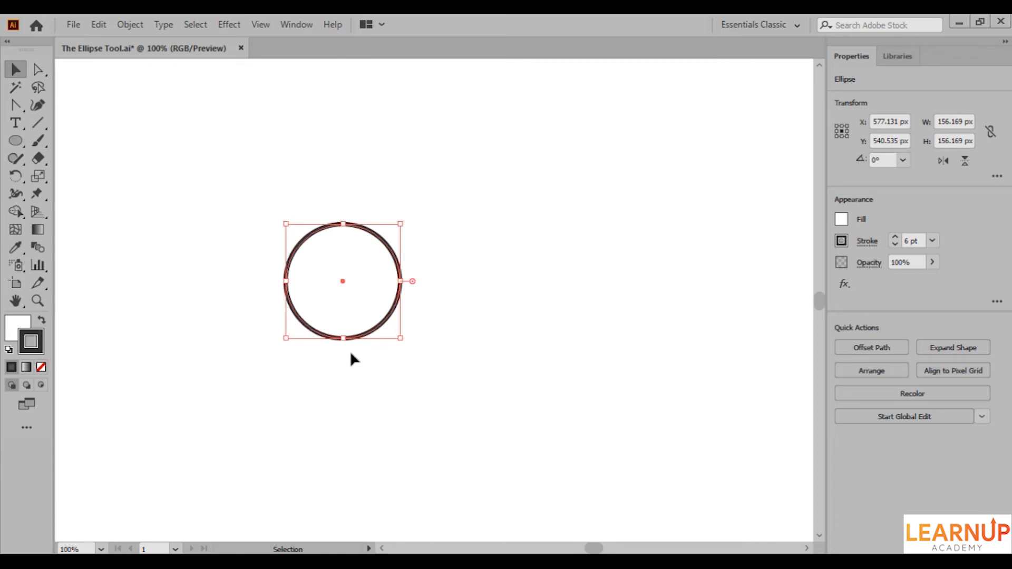
left_click_drag(415, 284, 416, 359)
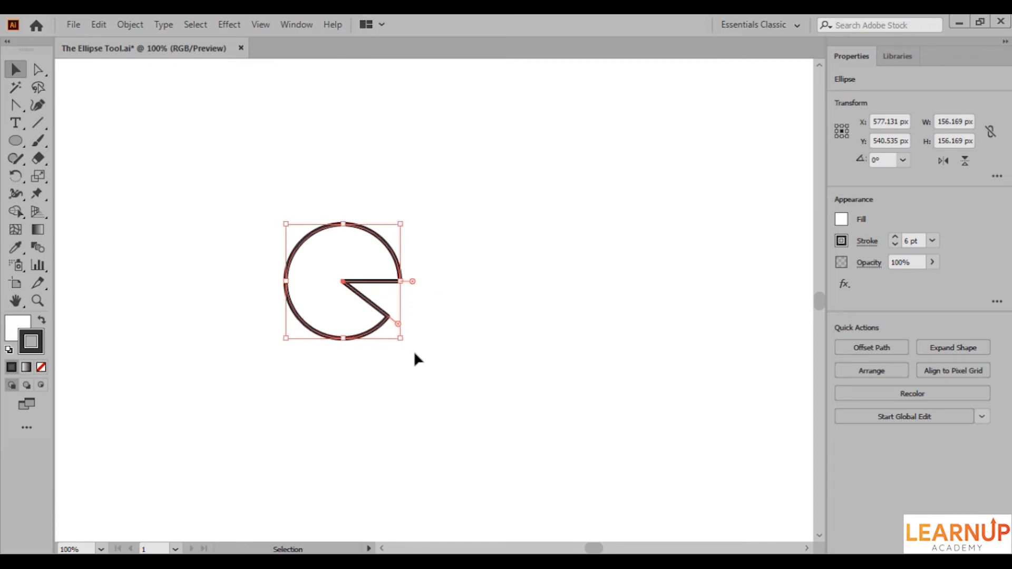
- Invert the circle's pie angles several times, and move the small slice out towards the lower right
left_click(997, 176)
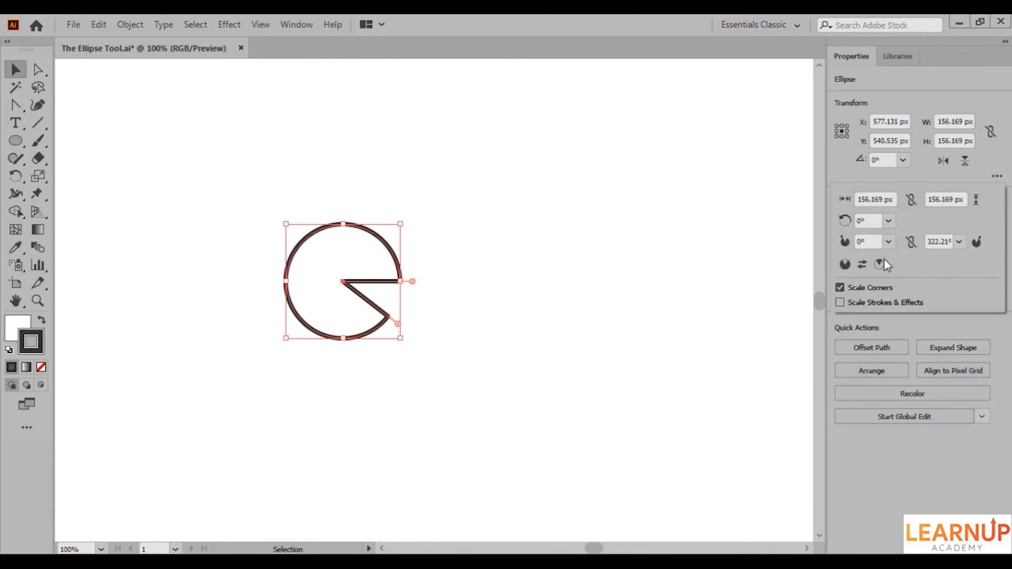
left_click(863, 265)
left_click(863, 264)
left_click(863, 265)
left_click(862, 264)
left_click(863, 265)
left_click(890, 322)
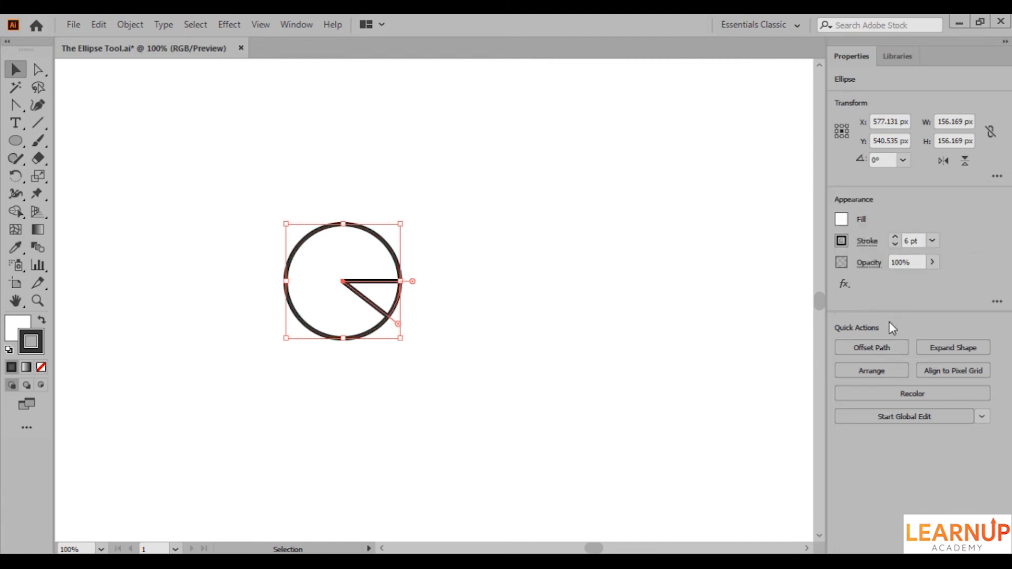
left_click_drag(396, 307, 443, 328)
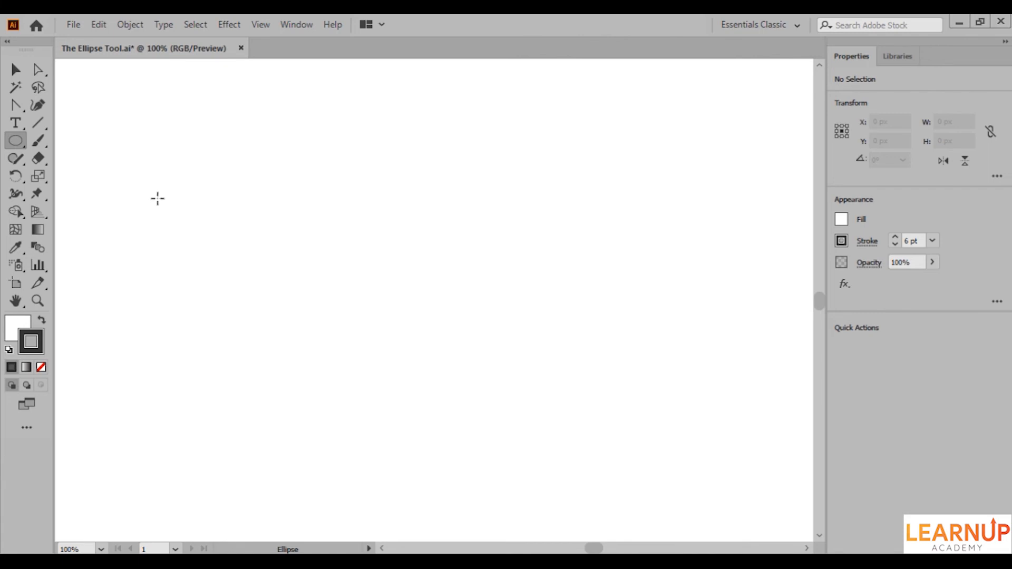
- Draw an ellipse about 209 by 217 px whose outline passes through the pointer with the Ellipse tool, and deselect it
left_click_drag(158, 198, 287, 338)
key("ctrl")
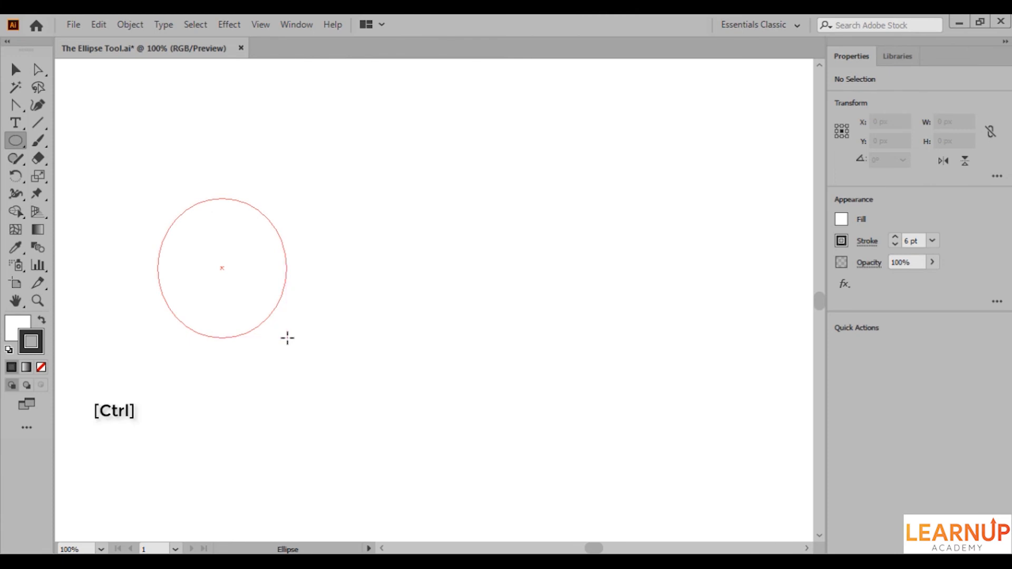
key("ctrl")
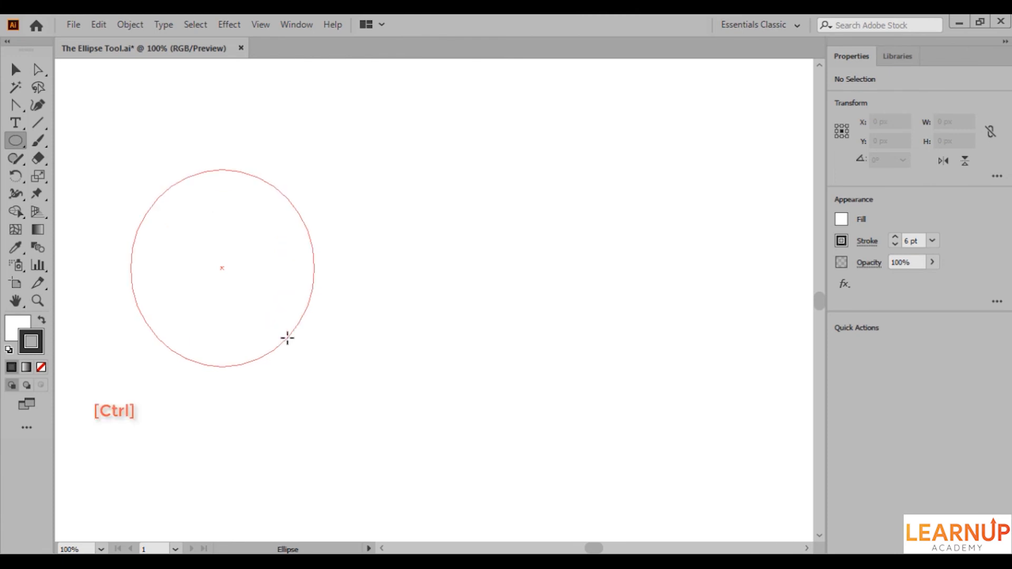
mouse_move(288, 338)
left_mouse_down()
mouse_move(229, 317)
mouse_move(217, 330)
mouse_move(278, 321)
mouse_move(292, 341)
mouse_move(266, 312)
left_mouse_up()
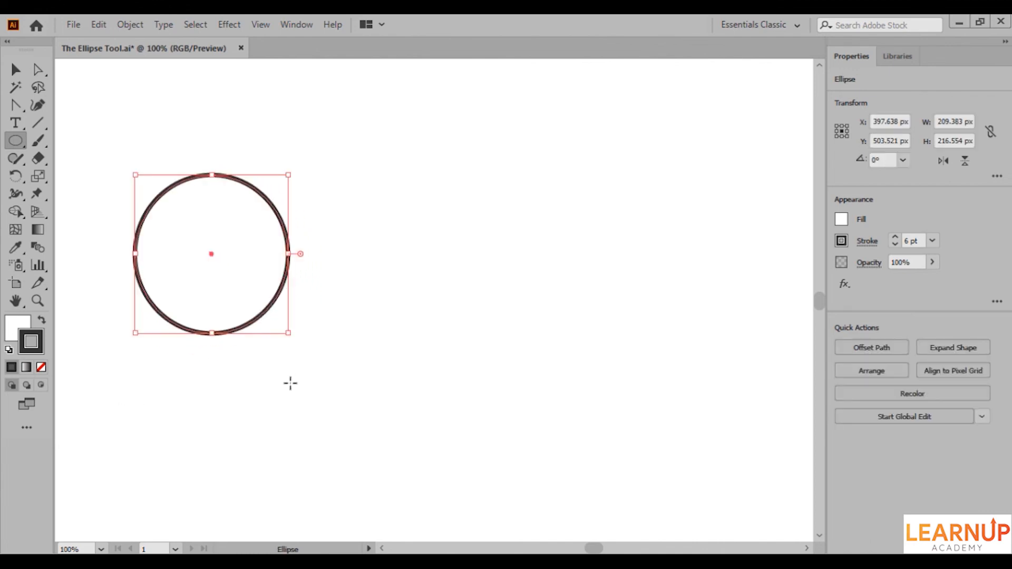
left_click(294, 389, "ctrl")
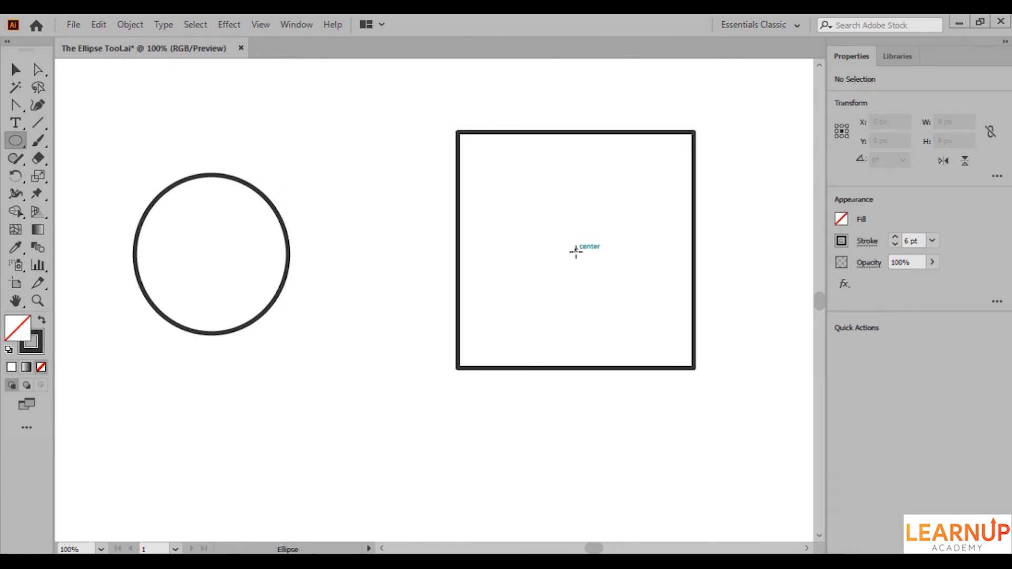
- Draw an ellipse from the square's centre out to its upper-right corner
left_click_drag(576, 251, 695, 129)
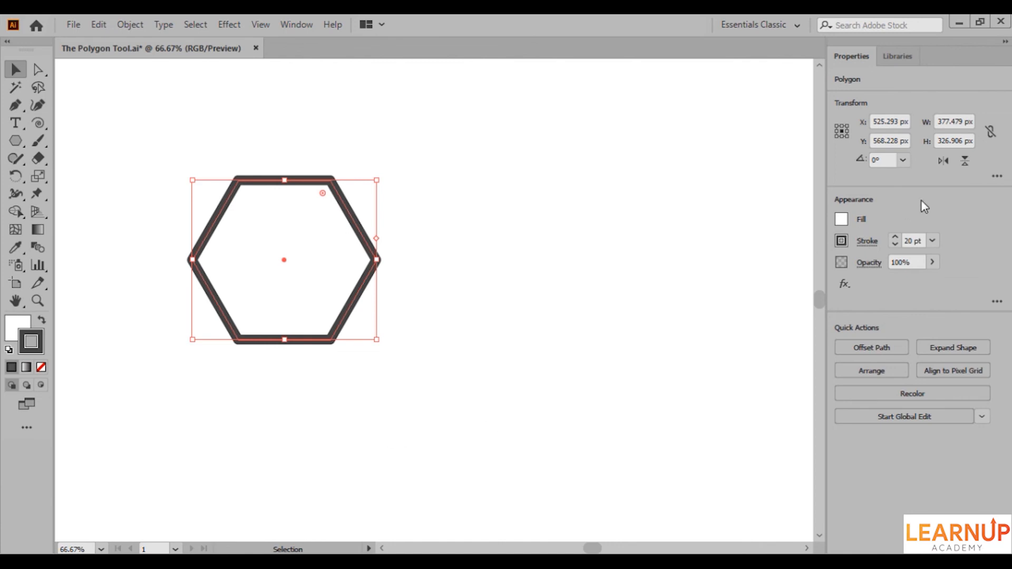
- Try varying the hexagon's side count in the additional transform options and with its side widget, keeping it at 6 sides
left_click(997, 178)
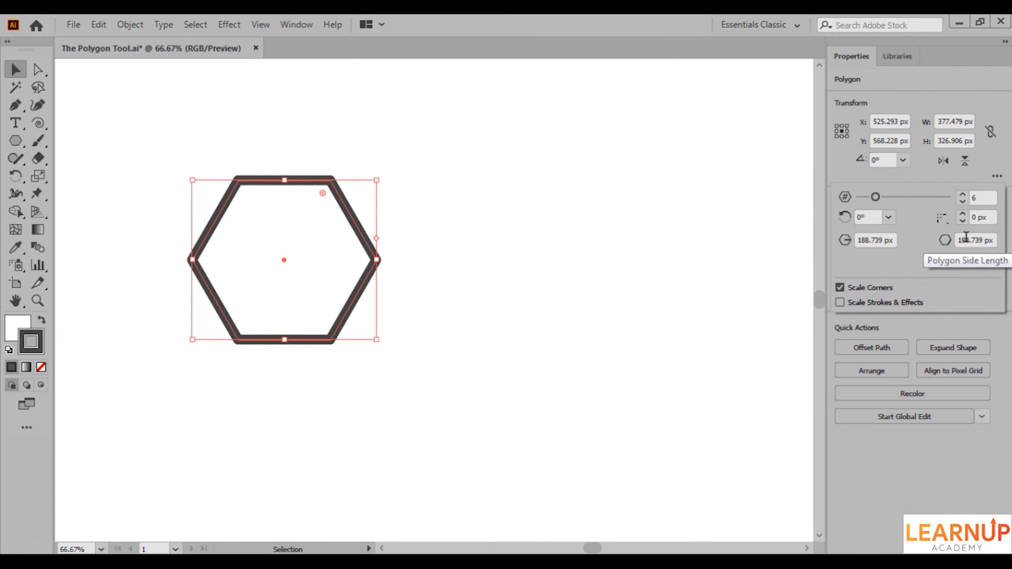
mouse_move(876, 197)
left_mouse_down()
mouse_move(916, 198)
mouse_move(879, 199)
left_mouse_up()
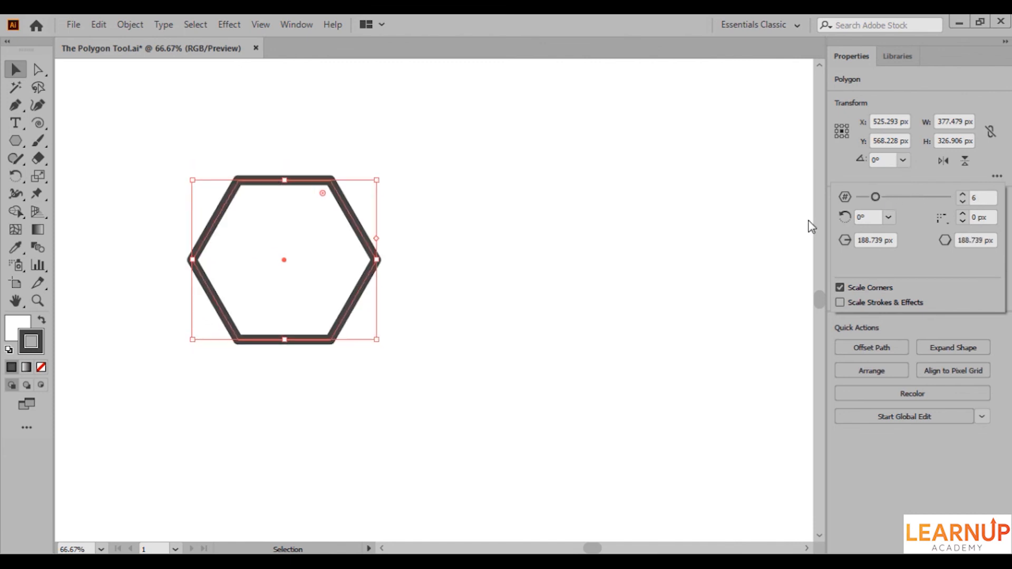
left_click(379, 241)
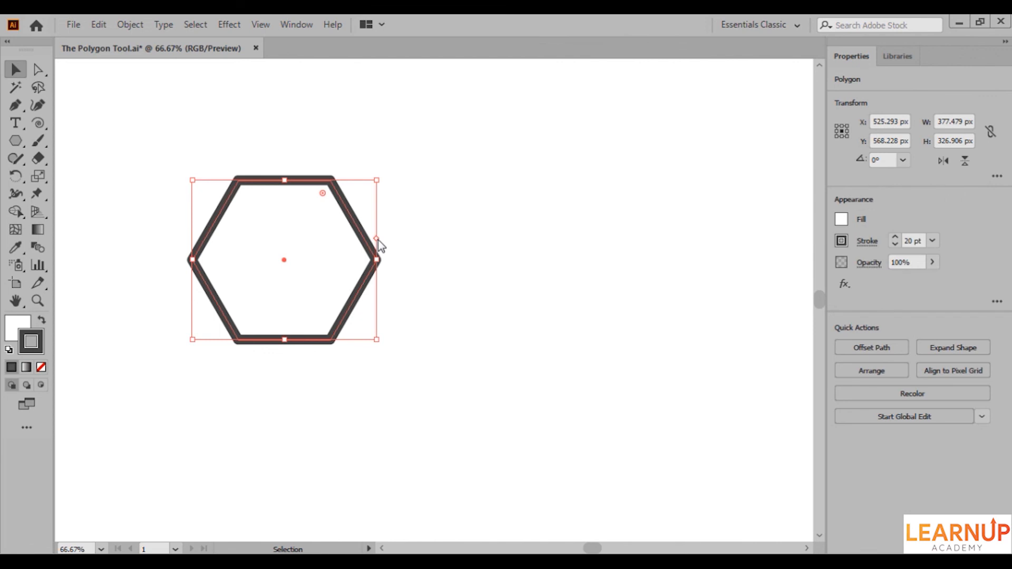
mouse_move(379, 241)
left_mouse_down()
mouse_move(378, 336)
mouse_move(385, 239)
left_mouse_up()
- Round the hexagon's corners and return them to sharp, and view its individual corner widgets with the Direct Selection tool
left_click_drag(324, 191, 293, 259)
left_click_drag(318, 217, 352, 173)
key("a")
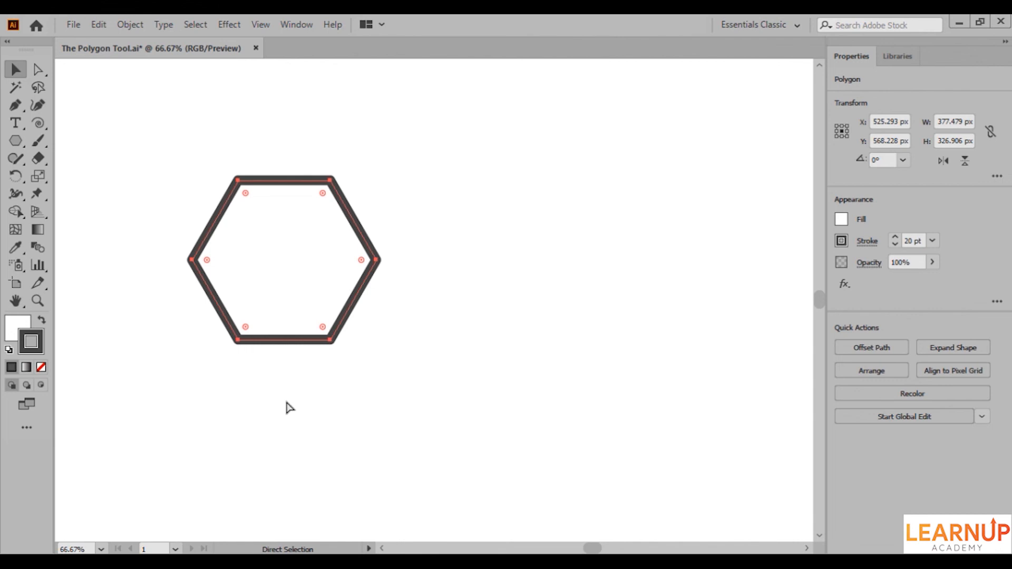
key("v")
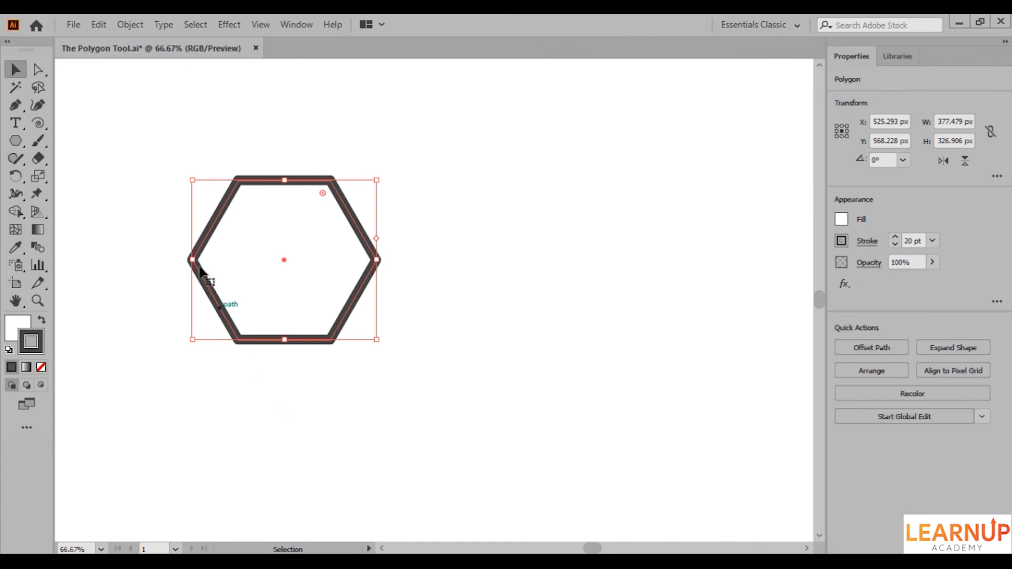
- Draw a pentagon about 373 by 354 px beside the hexagon with the Polygon tool, varying the side count while drawing
left_click(21, 141)
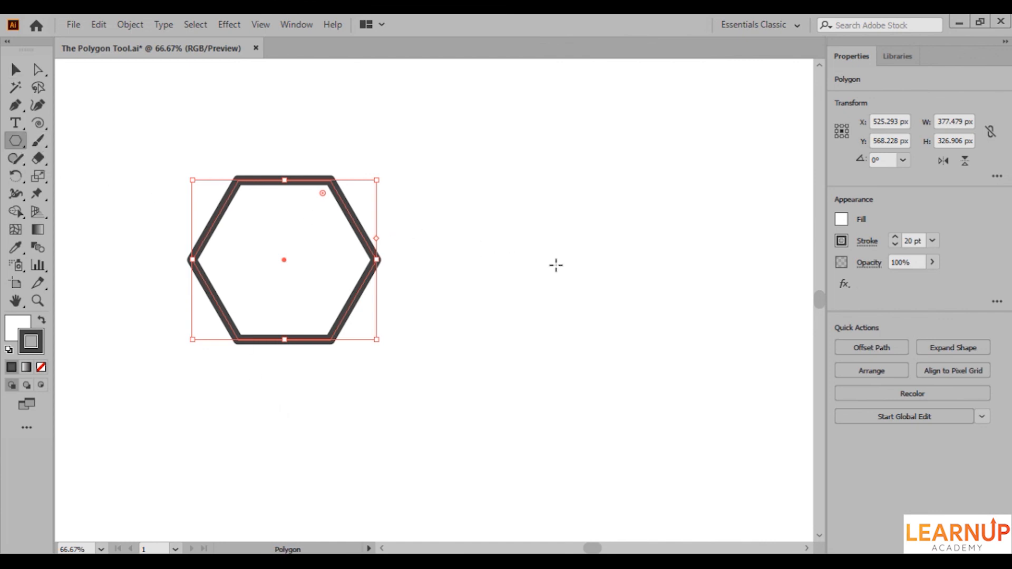
mouse_move(552, 261)
left_mouse_down()
mouse_move(595, 333)
mouse_move(608, 328)
mouse_move(637, 232)
mouse_move(544, 199)
mouse_move(470, 271)
mouse_move(517, 366)
mouse_move(644, 335)
mouse_move(644, 321)
mouse_move(615, 324)
mouse_move(587, 301)
mouse_move(615, 332)
left_mouse_up()
key("Up")
key("Up")
key("Down")
key("Down")
key("Down")
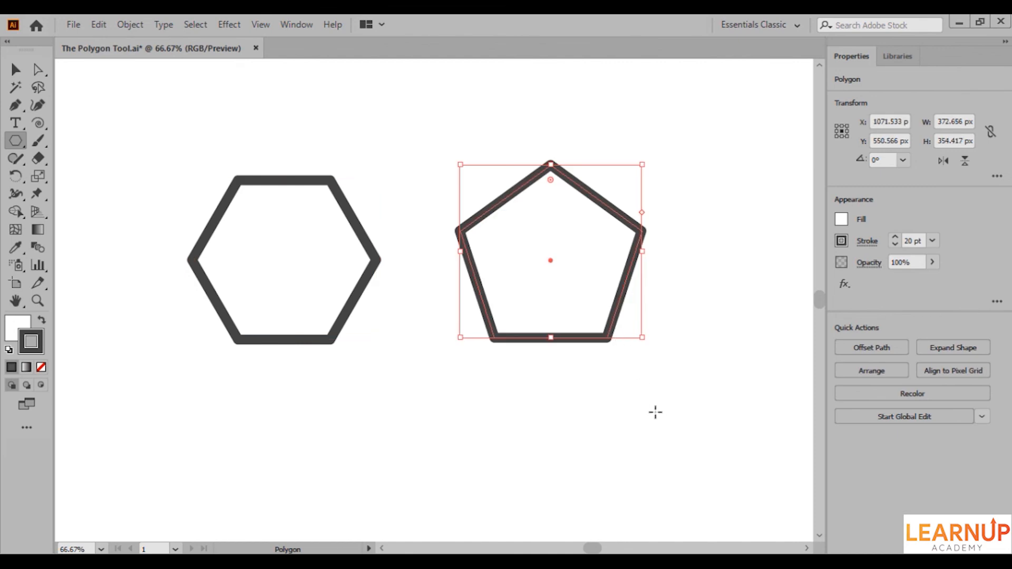